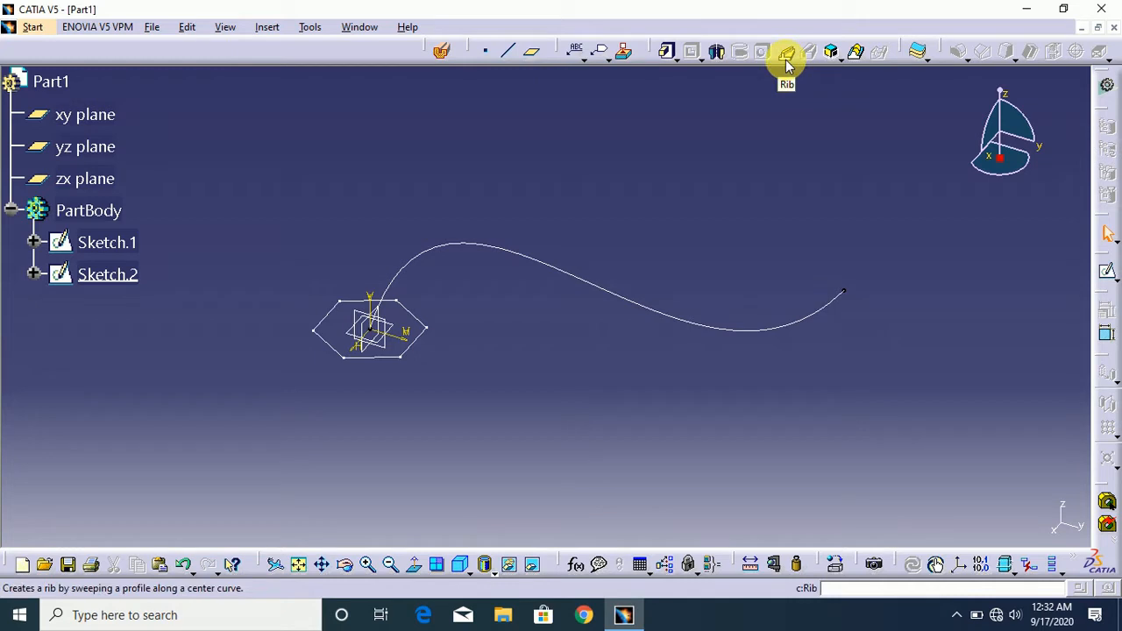
- Create a rib sweeping the hexagonal profile Sketch.1 along center curve Sketch.2 with Keep angle profile control, and preview it
left_click_drag(1022, 138, 1021, 165)
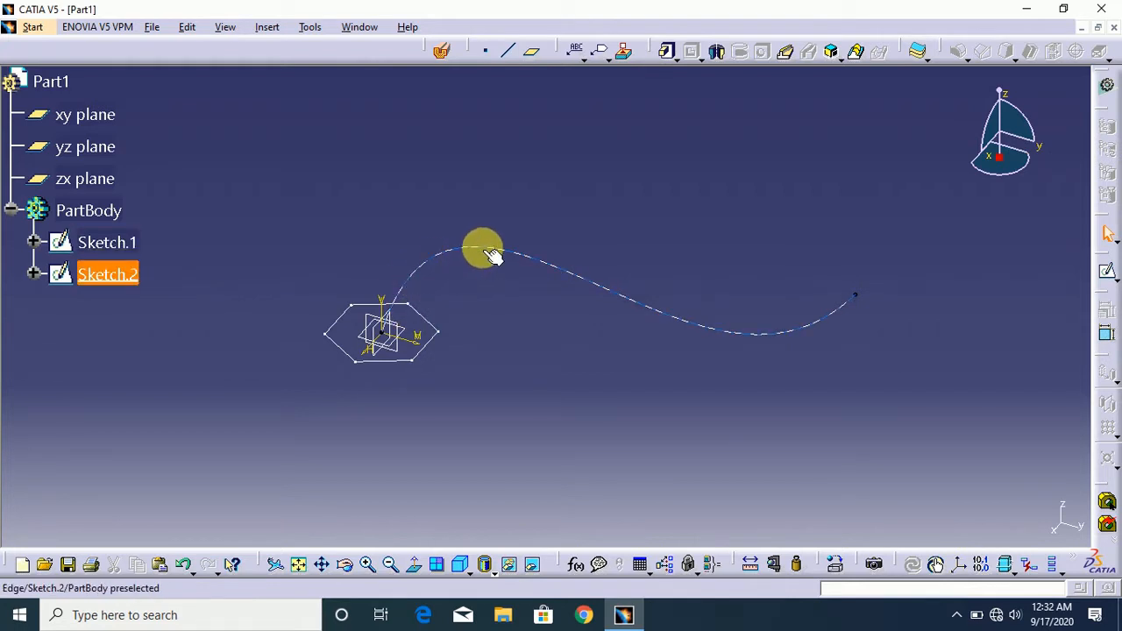
left_click(785, 56)
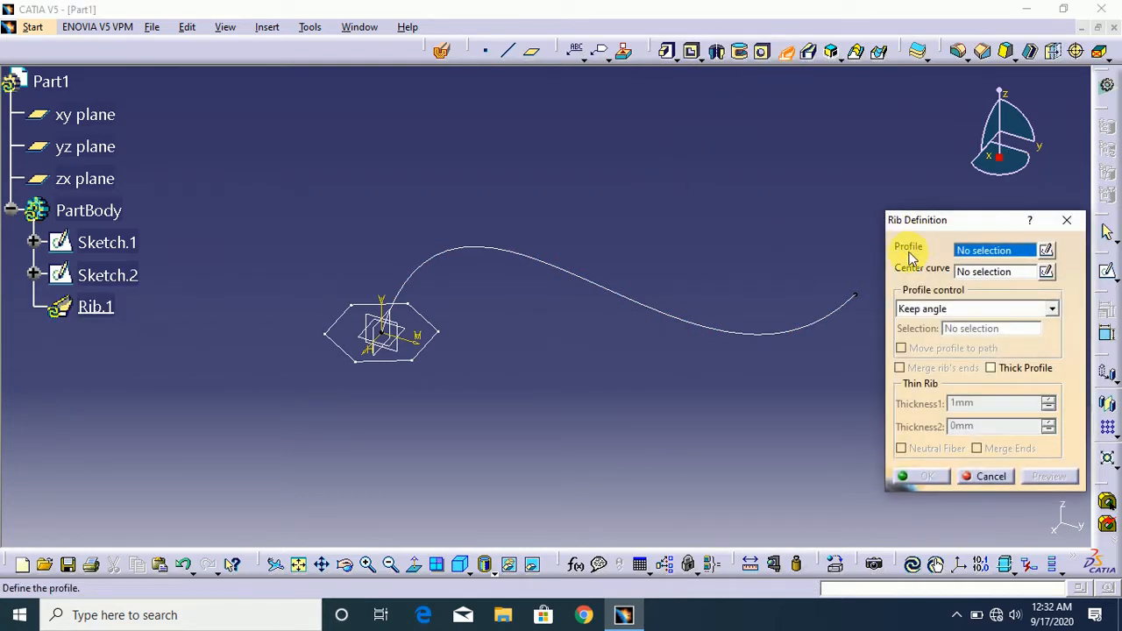
left_click(427, 363)
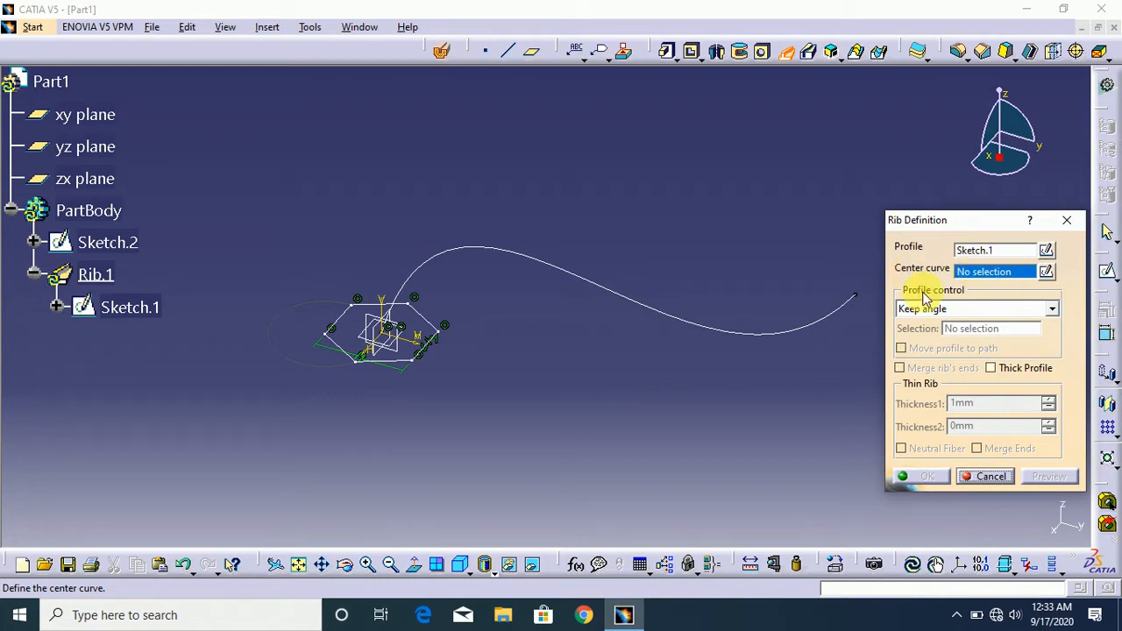
left_click(761, 333)
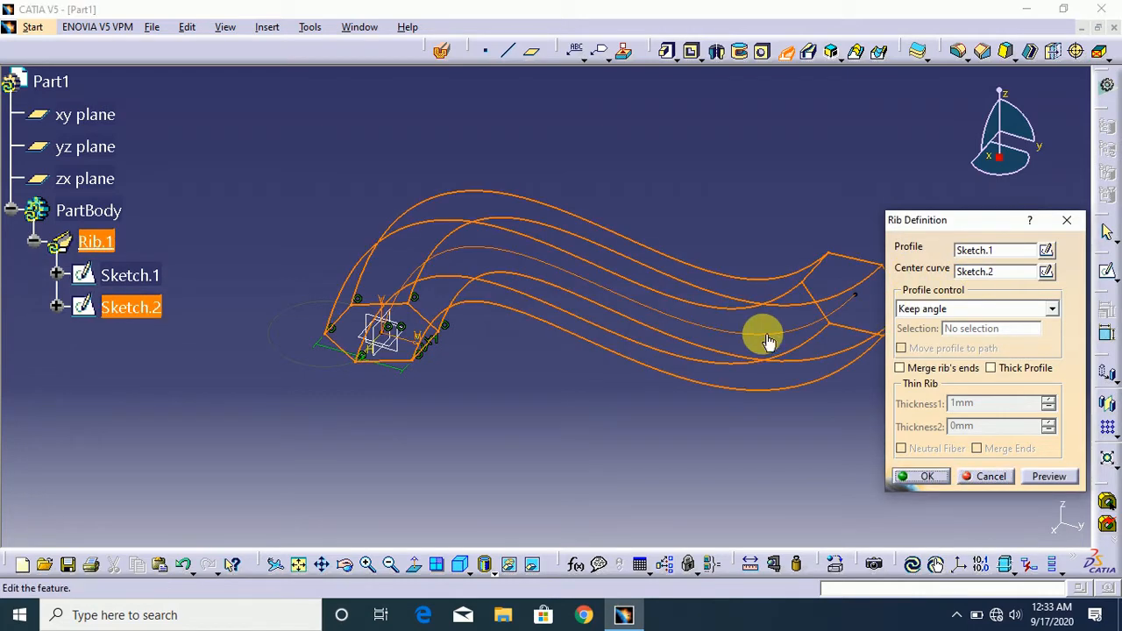
mouse_move(1009, 158)
left_mouse_down()
mouse_move(934, 155)
mouse_move(796, 250)
left_mouse_up()
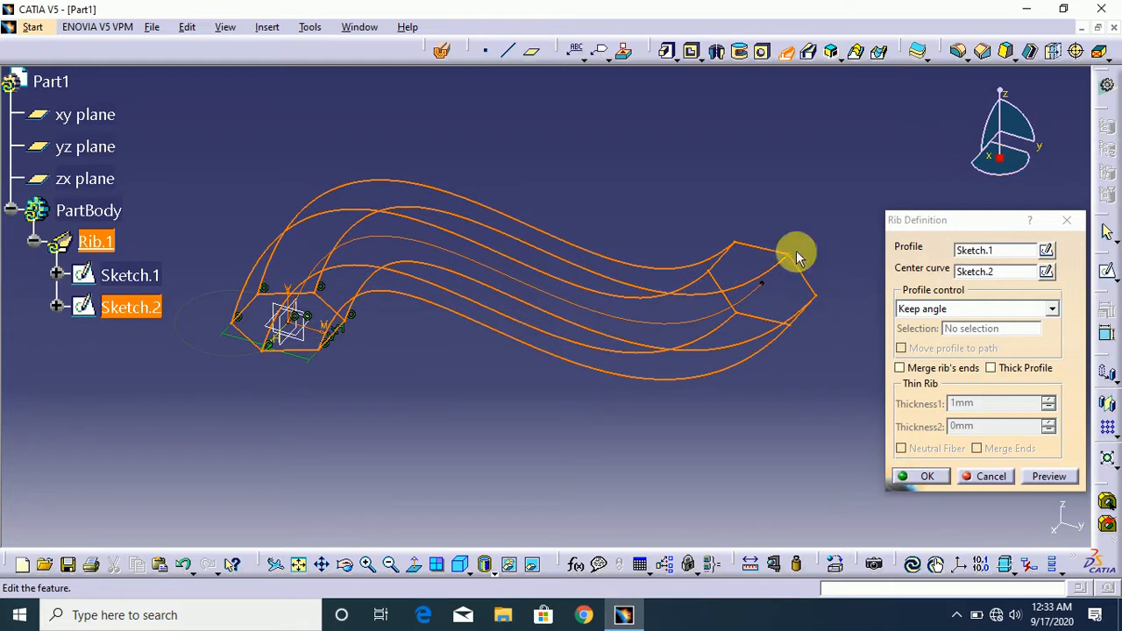
left_click(1050, 478)
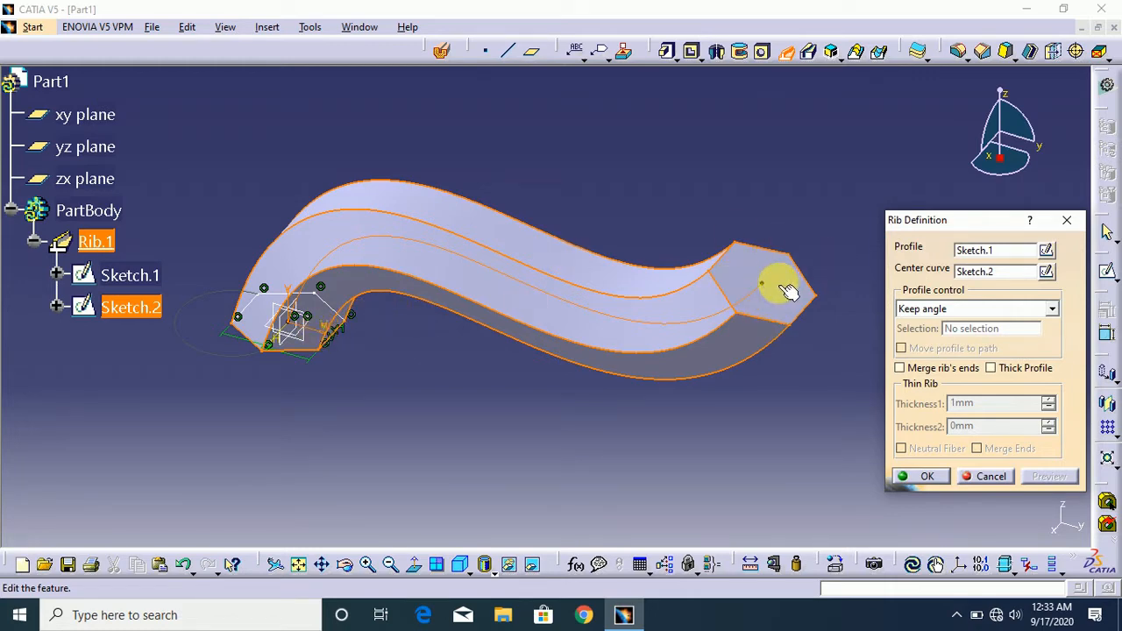
left_click(974, 309)
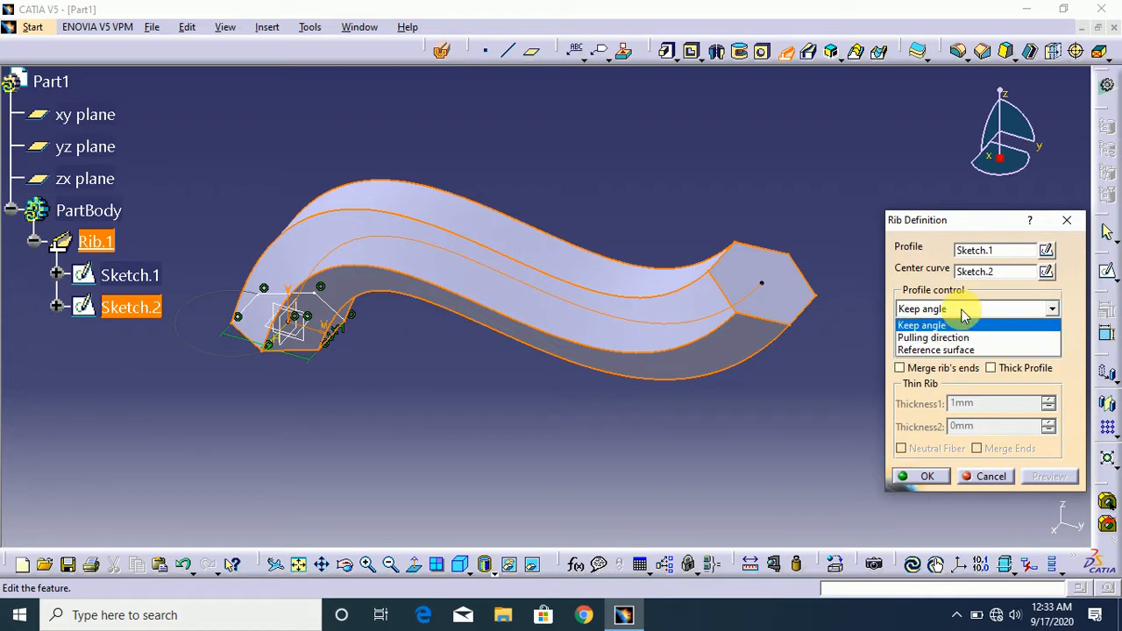
left_click(1009, 325)
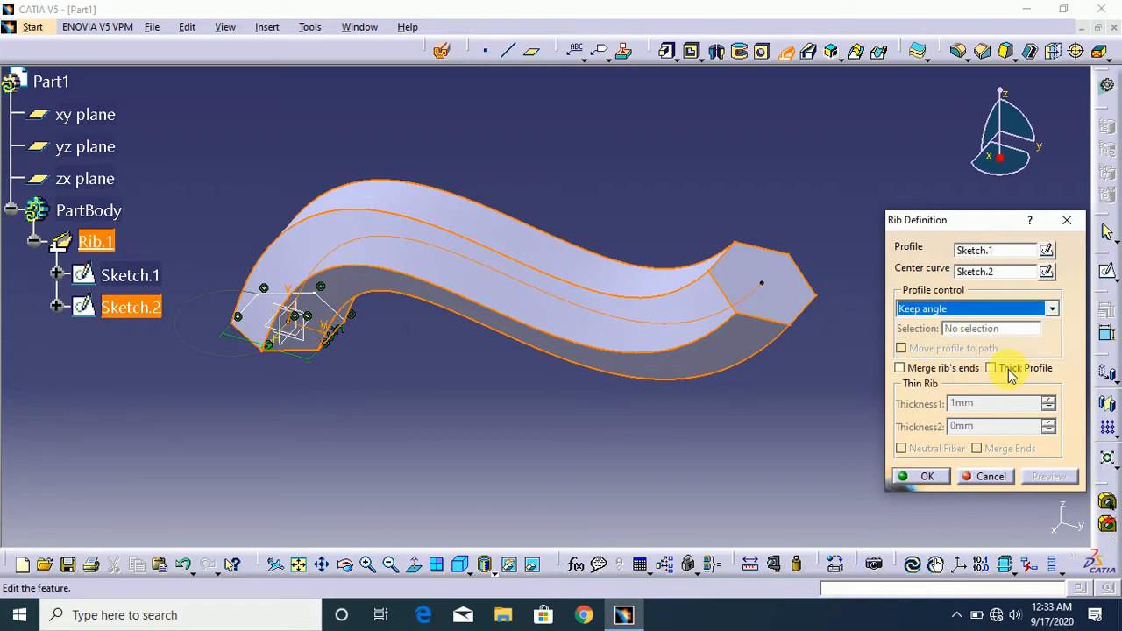
- Make the rib a thick profile with Thickness1 of 2 mm and Thickness2 of 3 mm, and preview it
left_click(1009, 372)
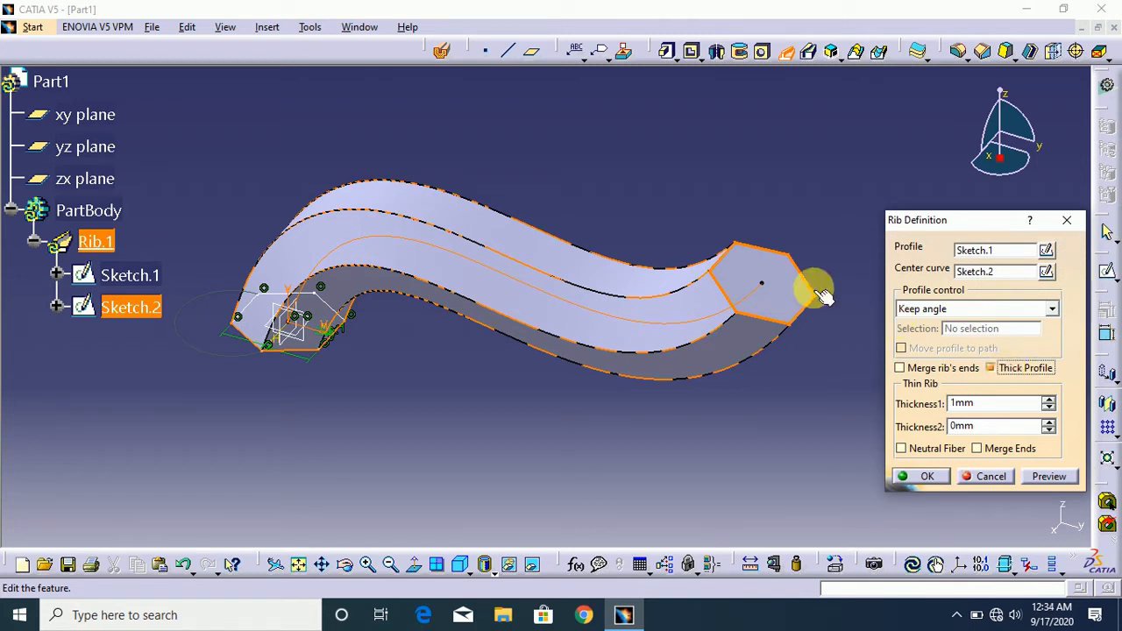
left_click(1052, 478)
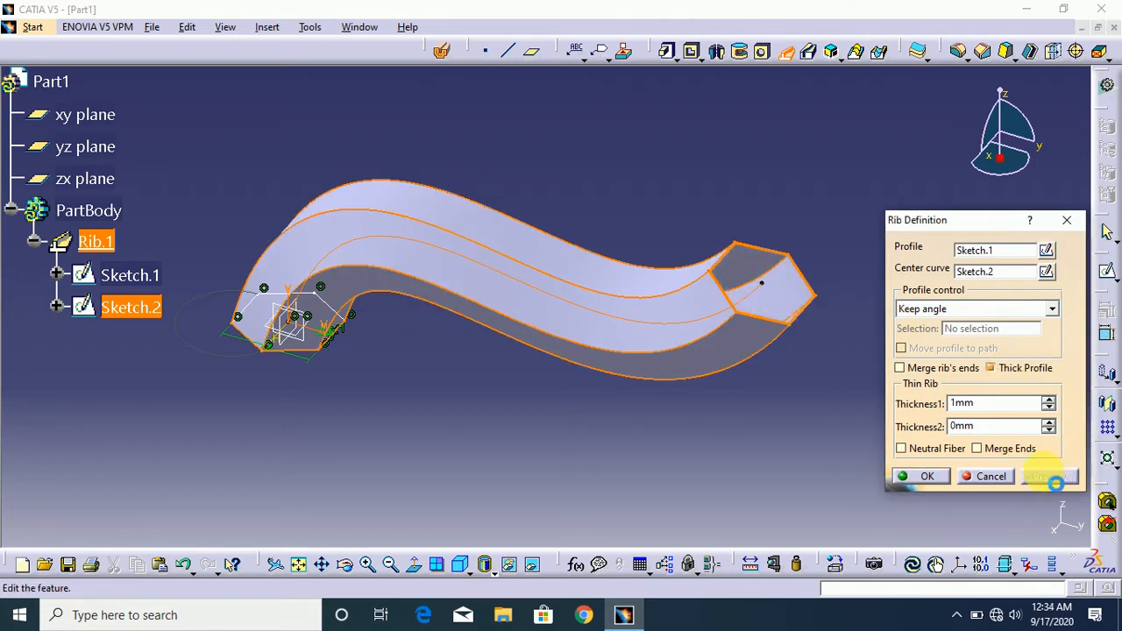
mouse_move(1019, 171)
left_mouse_down()
mouse_move(1025, 180)
mouse_move(998, 210)
mouse_move(1037, 175)
left_mouse_up()
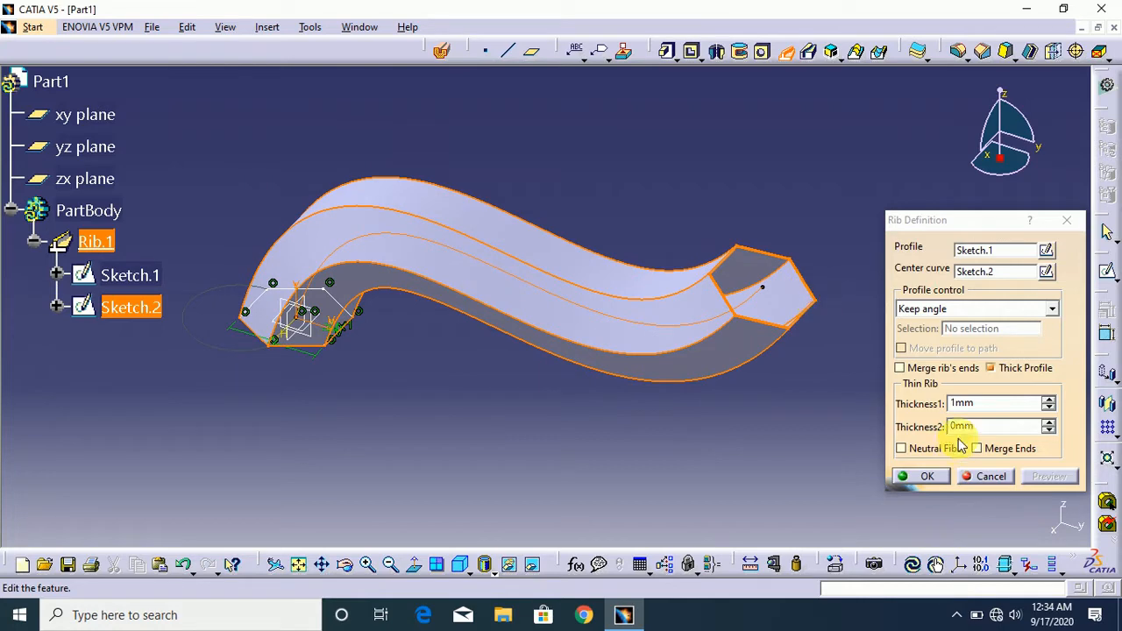
double_click(973, 403)
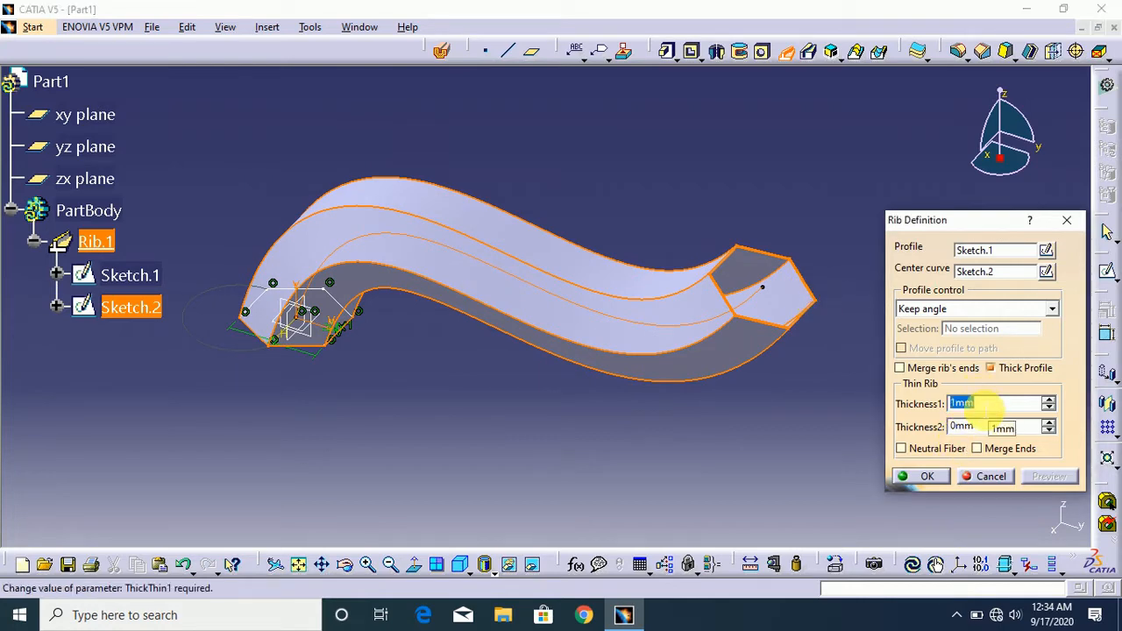
double_click(989, 427)
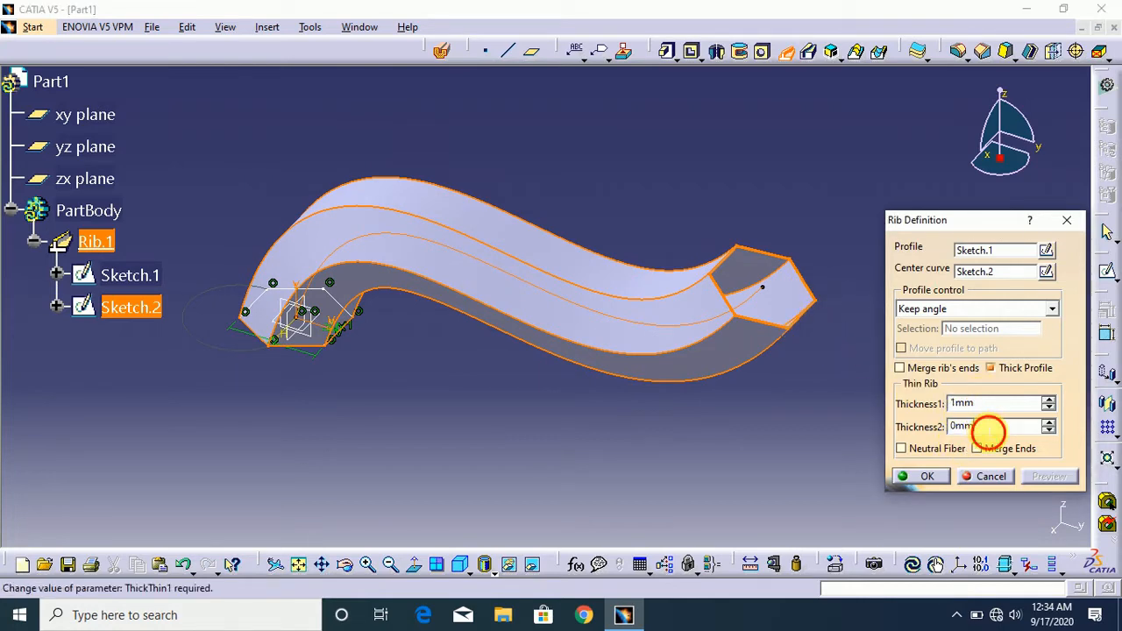
type("3")
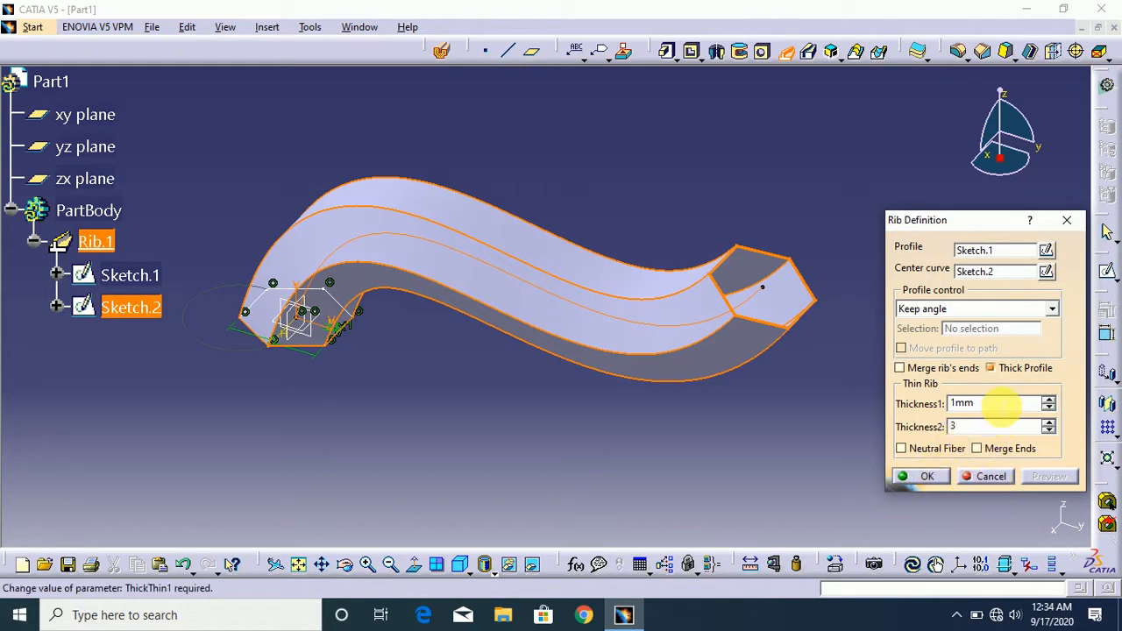
double_click(1002, 404)
type("2")
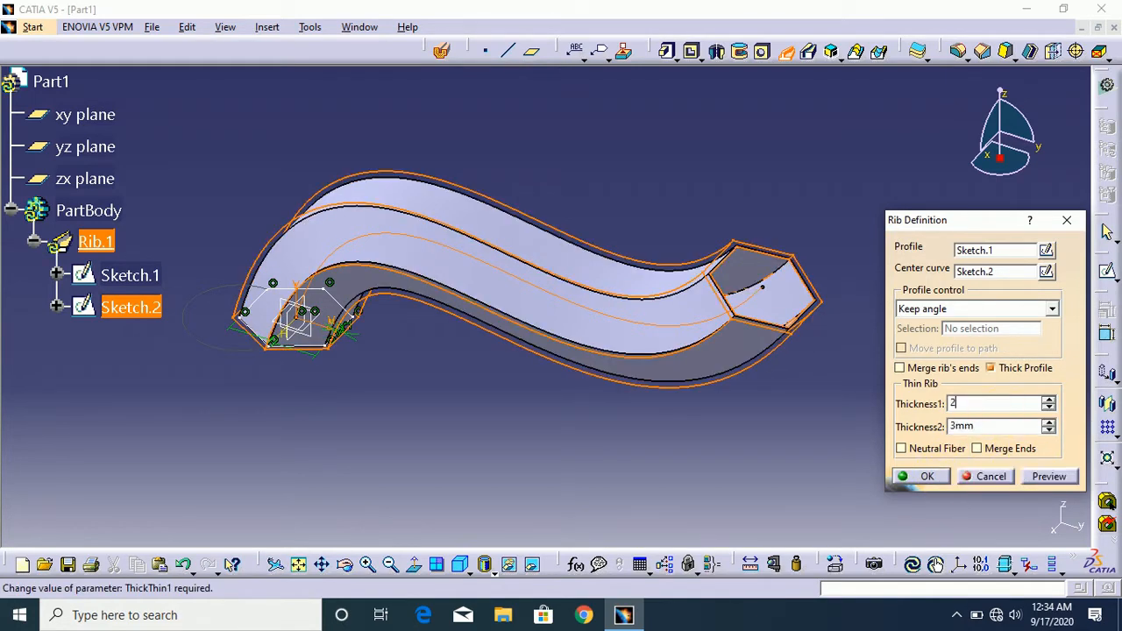
left_click(1048, 478)
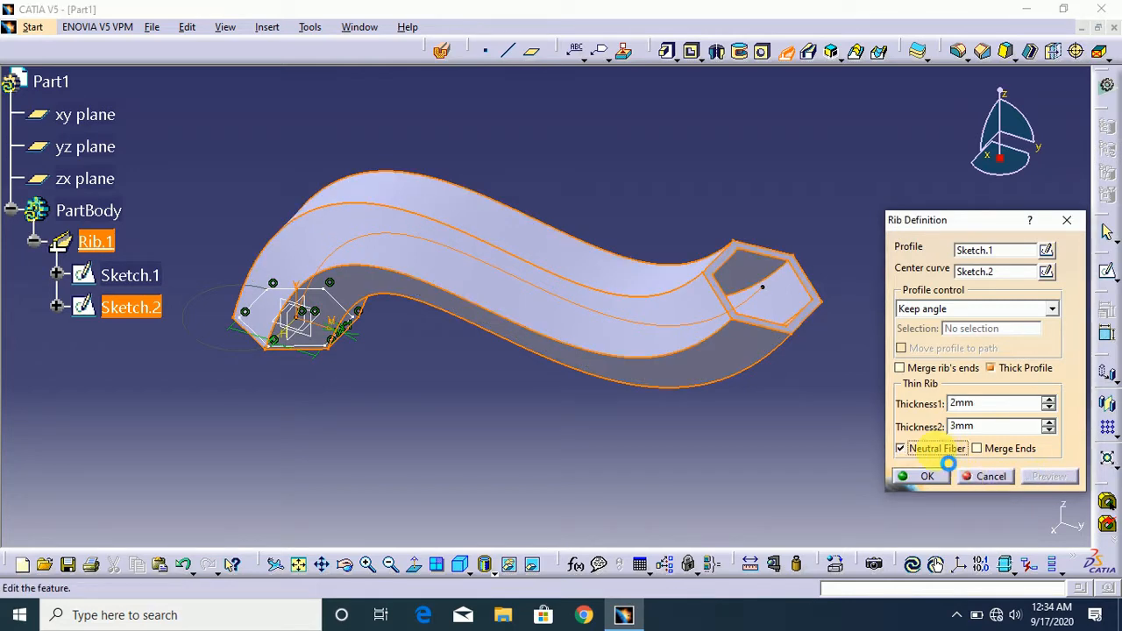
- Disable Neutral Fiber and Thick Profile, and finish the rib as a solid with Keep angle profile control
left_click(974, 403)
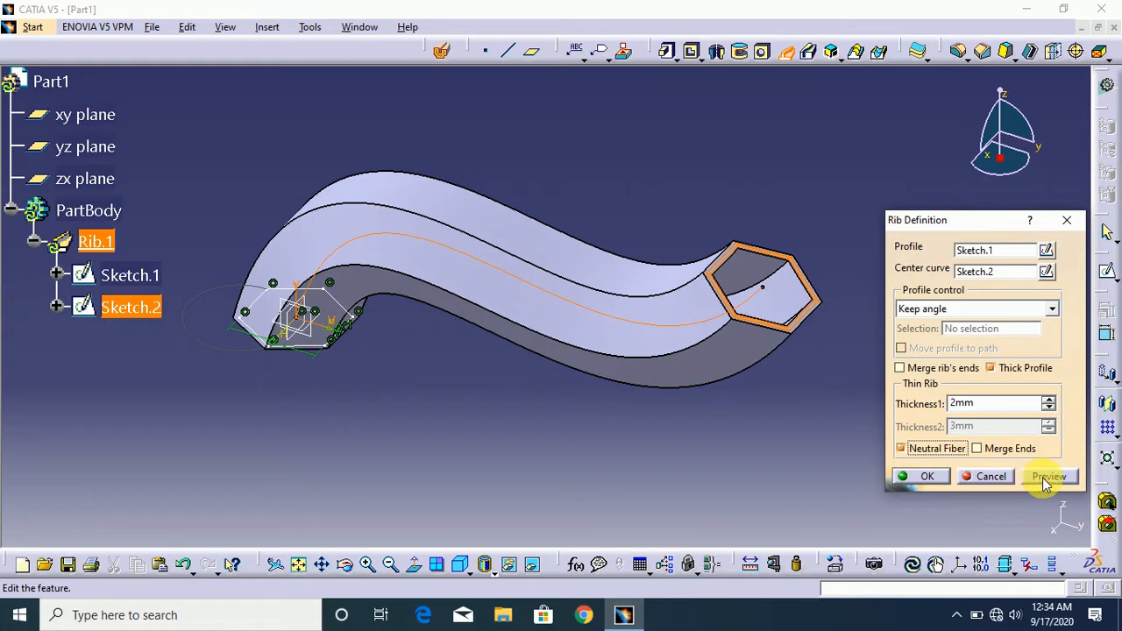
left_click(936, 449)
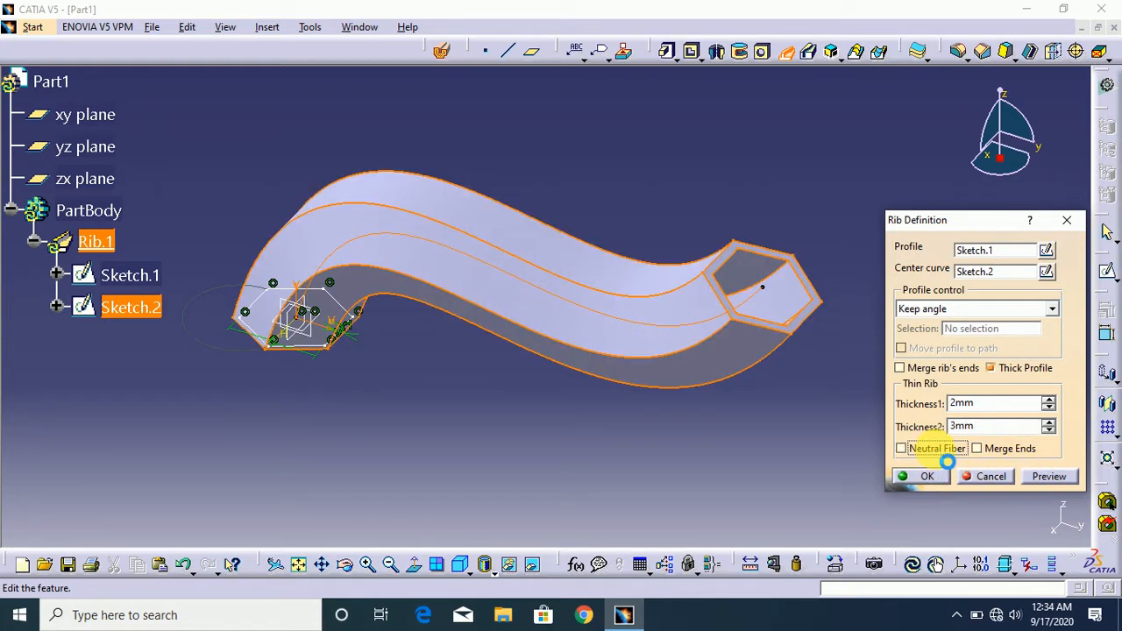
left_click(991, 368)
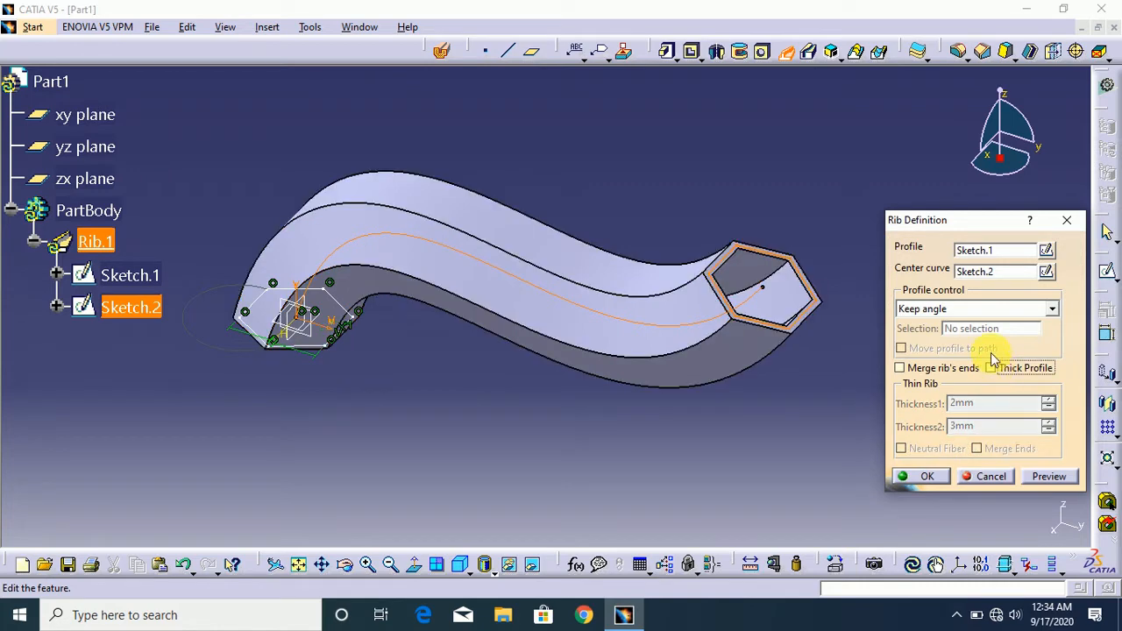
left_click(985, 312)
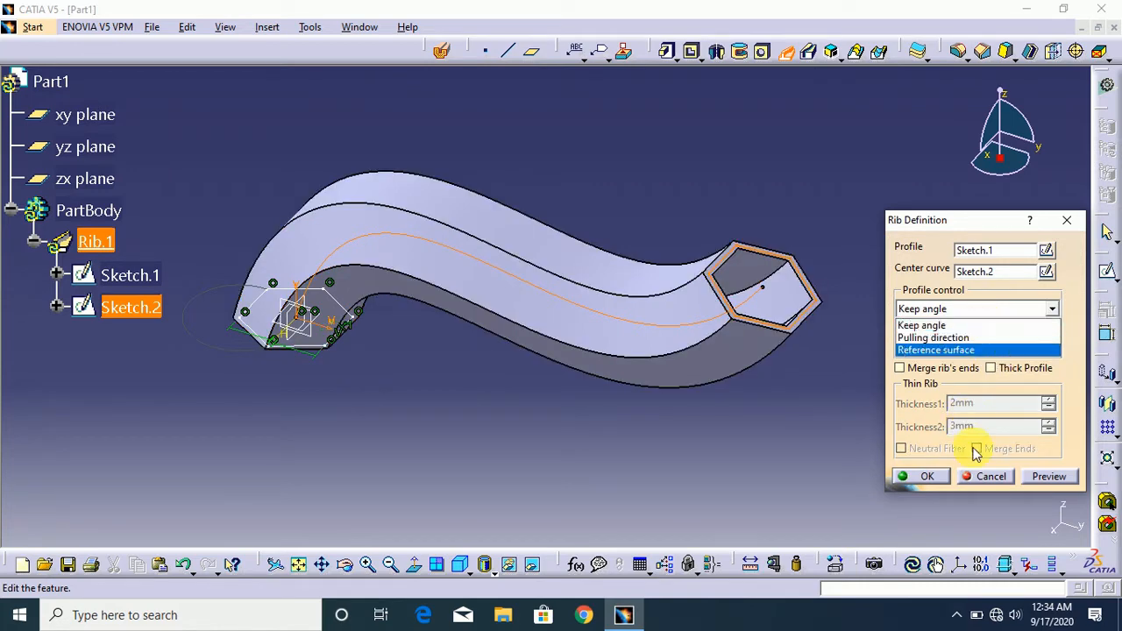
left_click(944, 481)
left_click(943, 481)
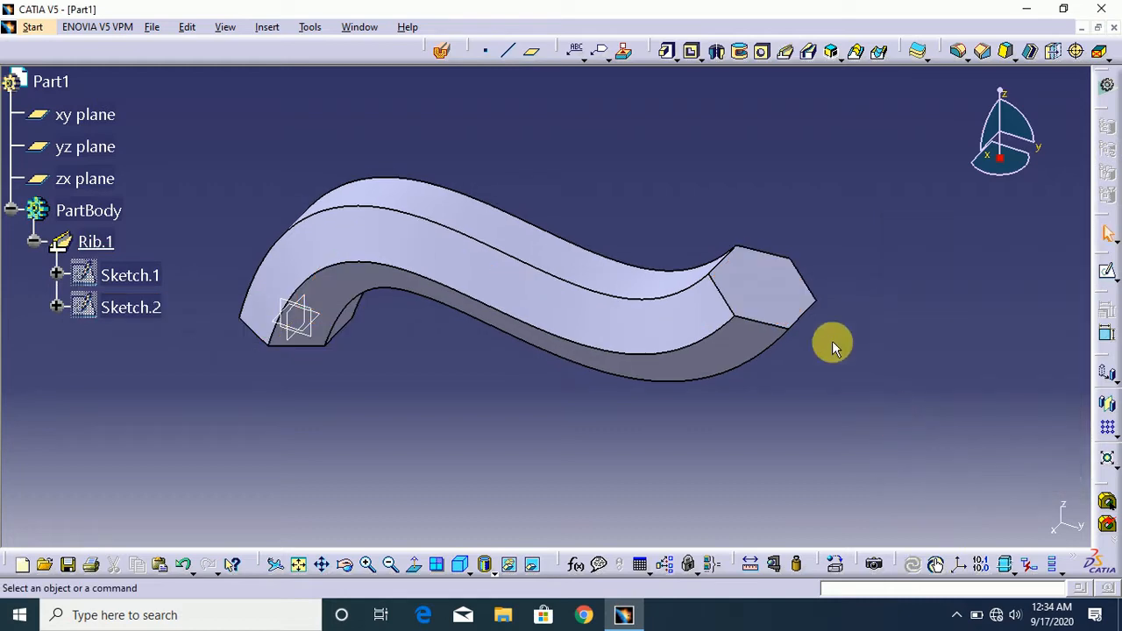
- Edit the rib to use Pulling direction along the Z Axis with Move profile to path enabled, and preview it
double_click(789, 305)
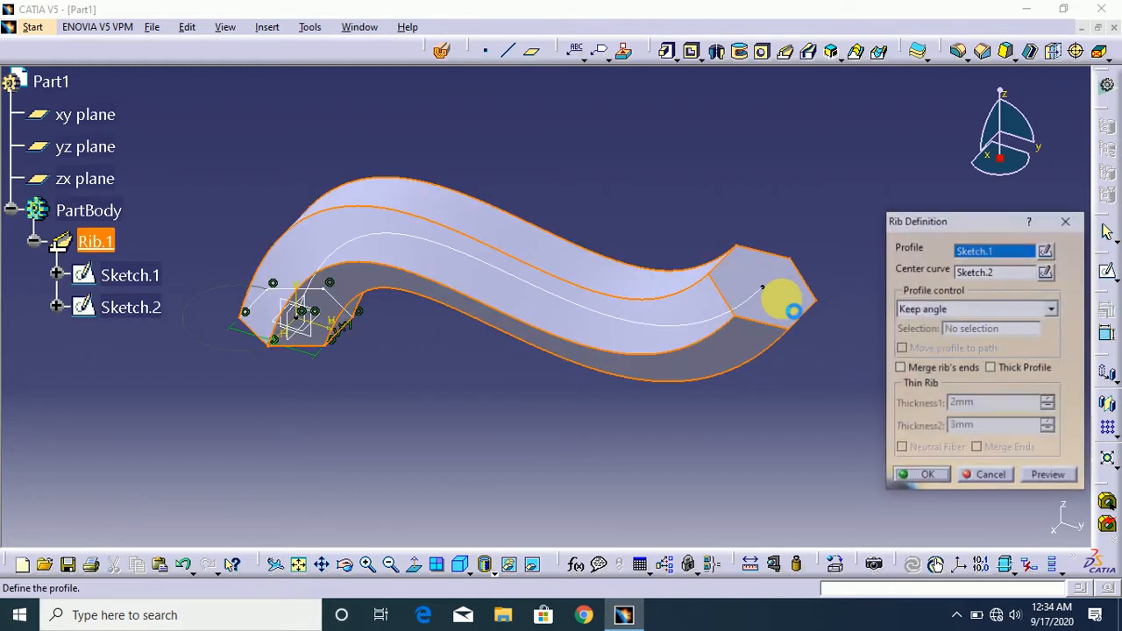
left_click(972, 309)
left_click(935, 337)
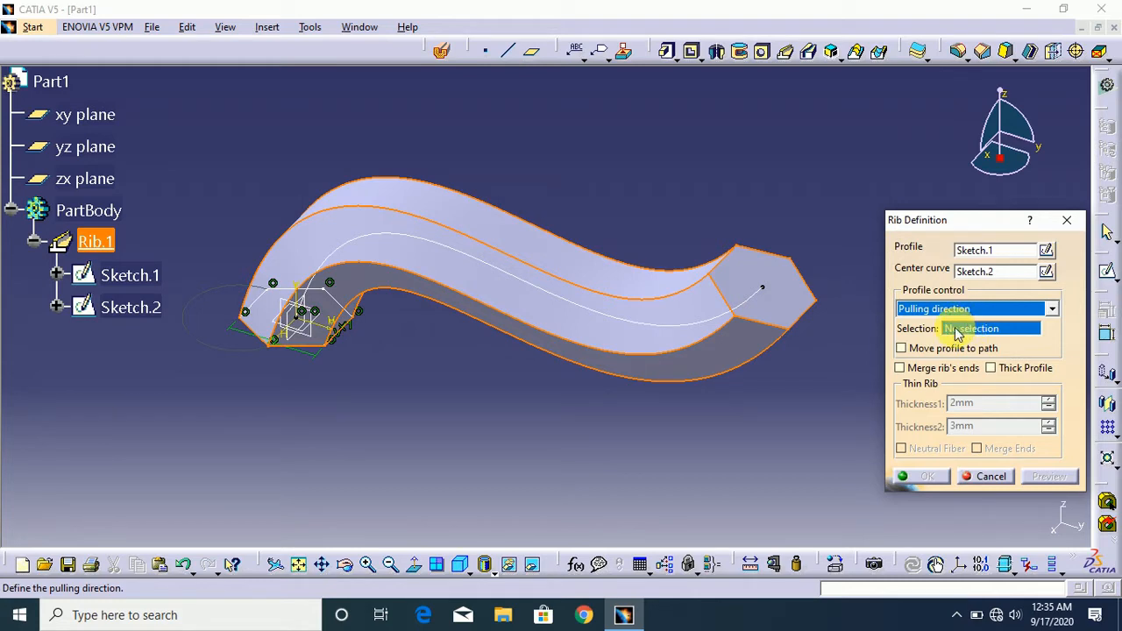
right_click(957, 333)
left_click(1004, 409)
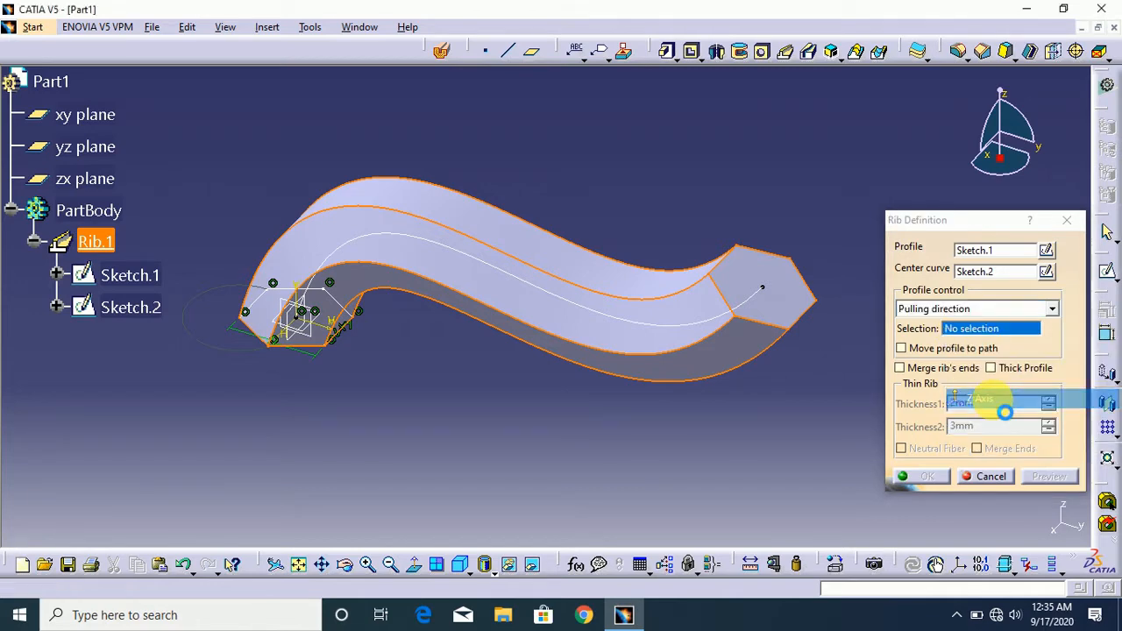
left_click(932, 349)
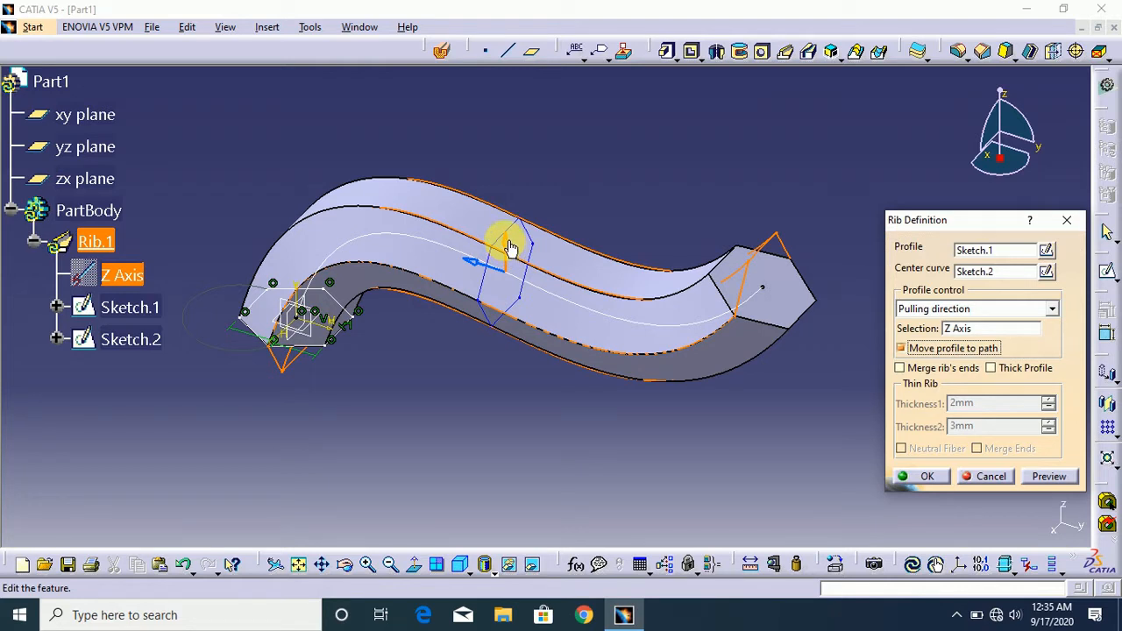
left_click(1044, 477)
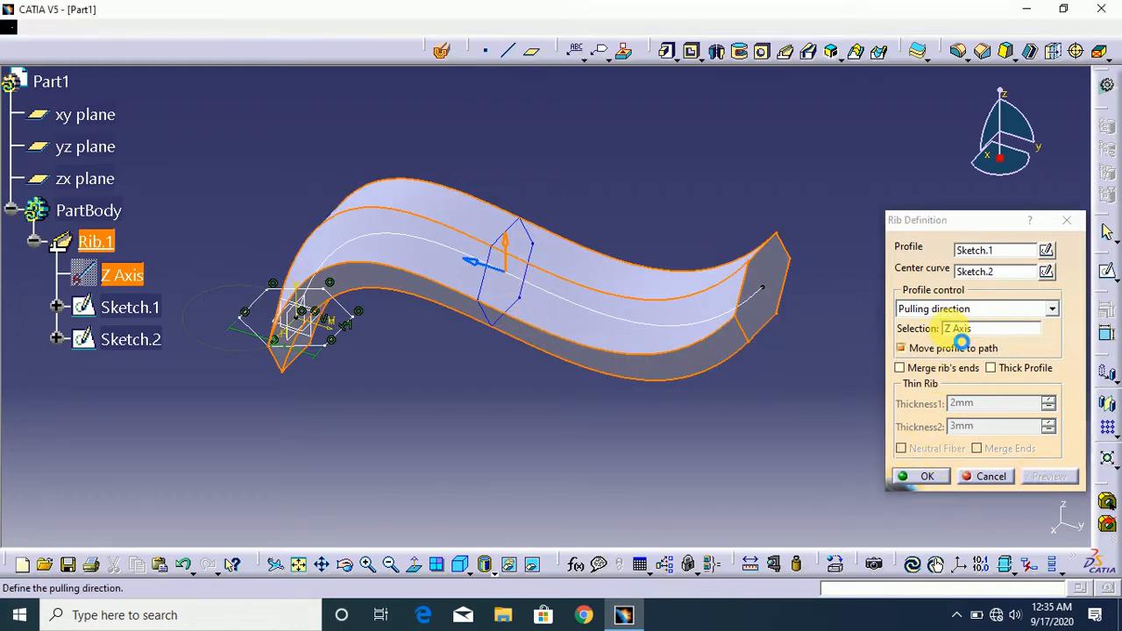
- Set the rib's pulling direction to the X Axis, preview it and accept the definition
right_click(952, 333)
left_click(982, 466)
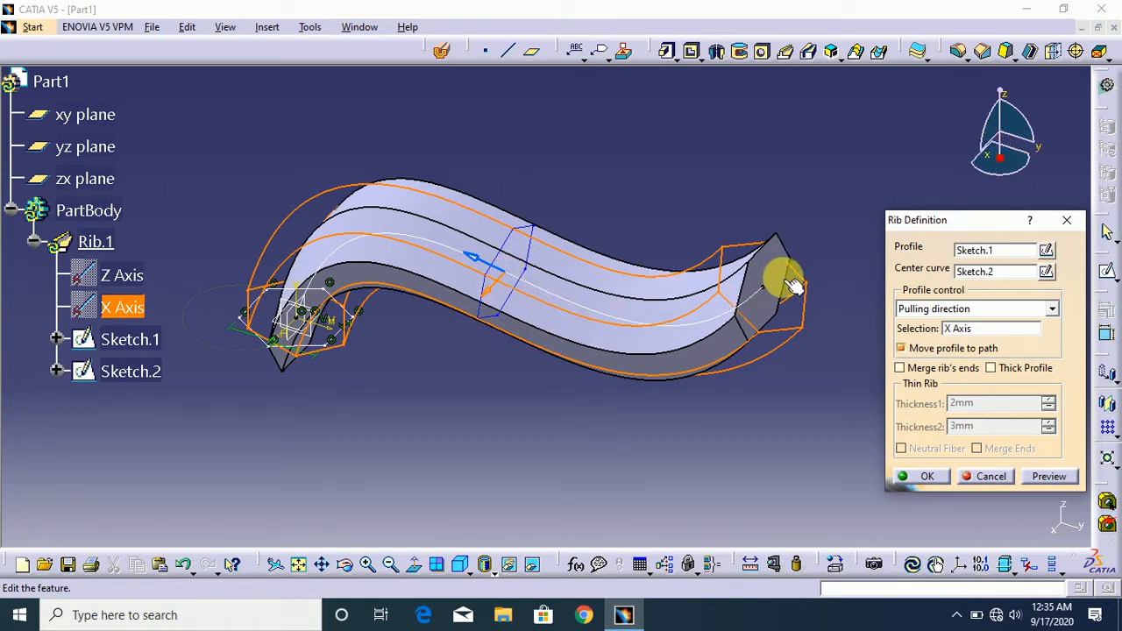
left_click(1045, 477)
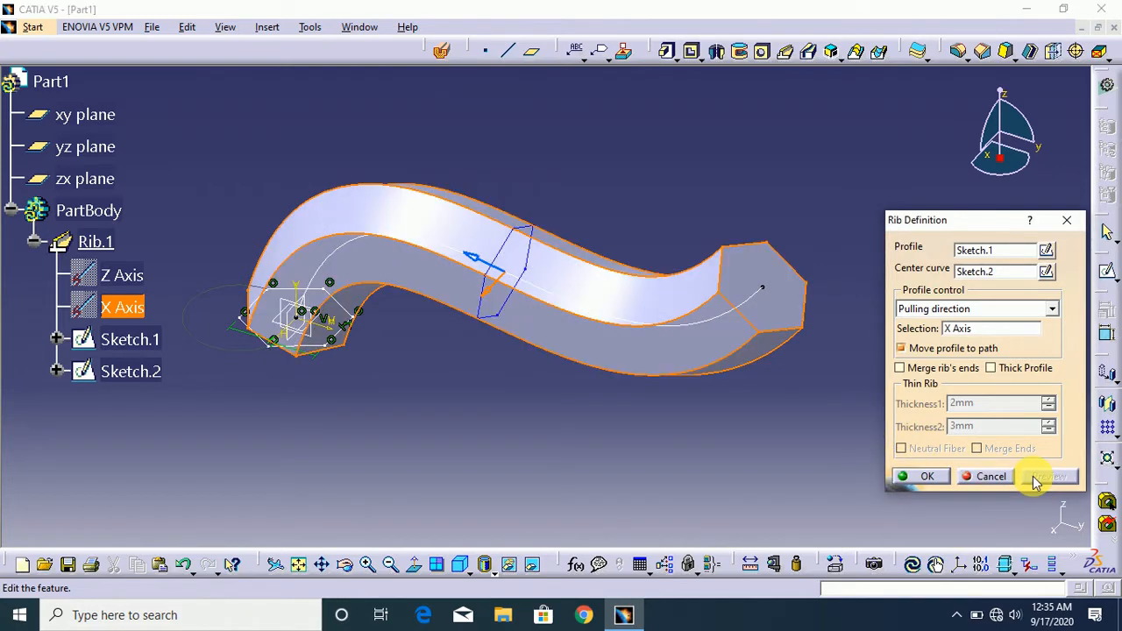
left_click(929, 477)
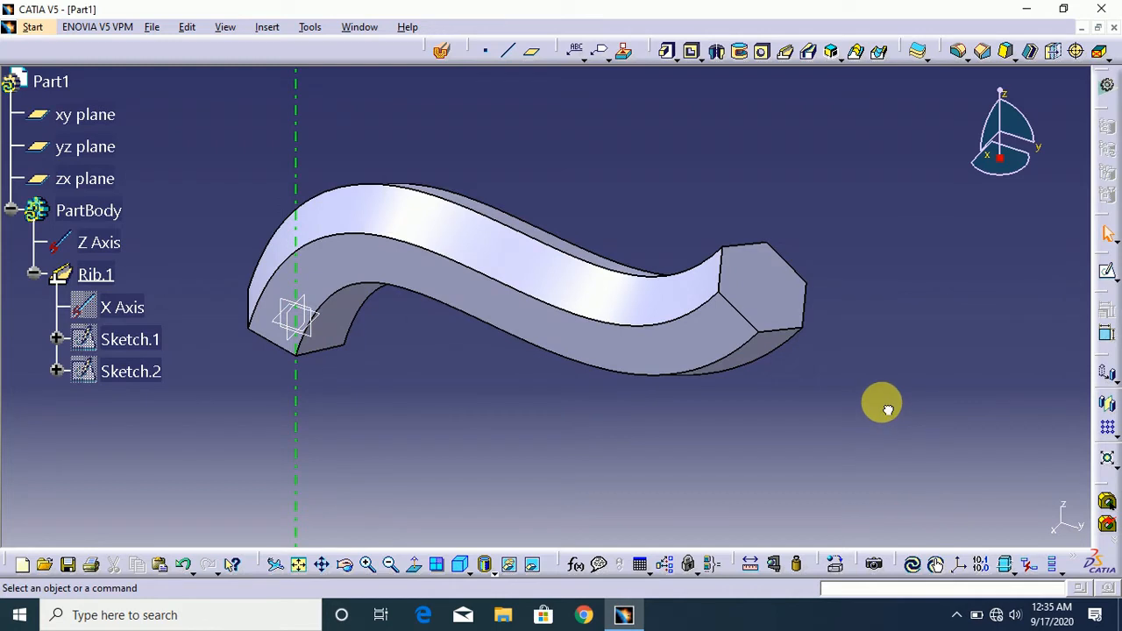
- Inspect the rib in the model and reopen its definition to review the profile control options
left_click(750, 289)
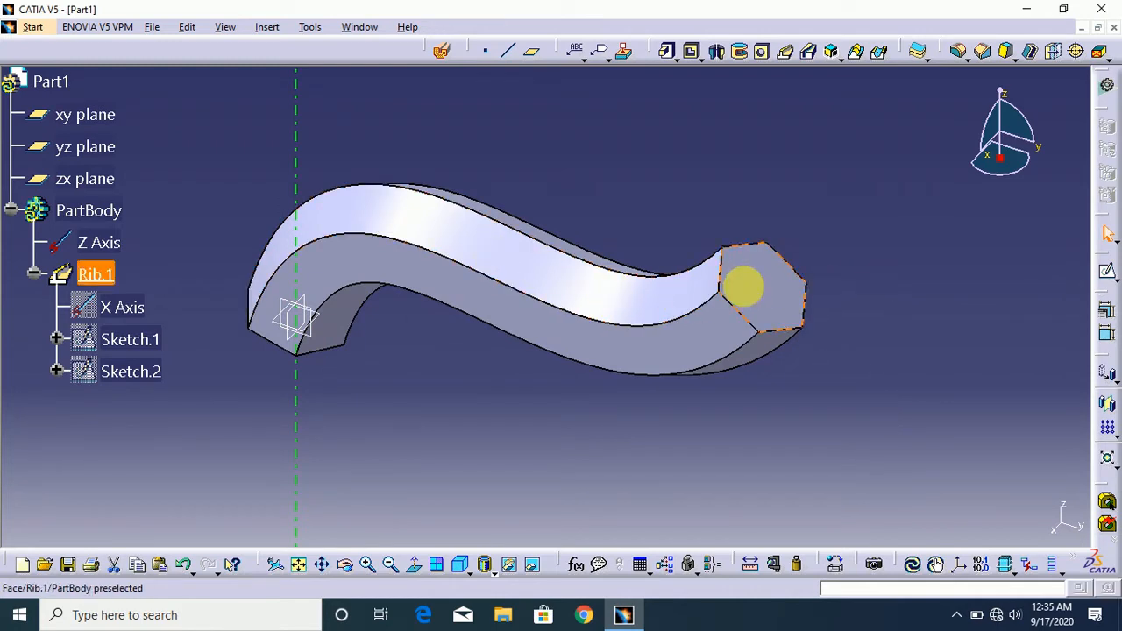
left_click(868, 308)
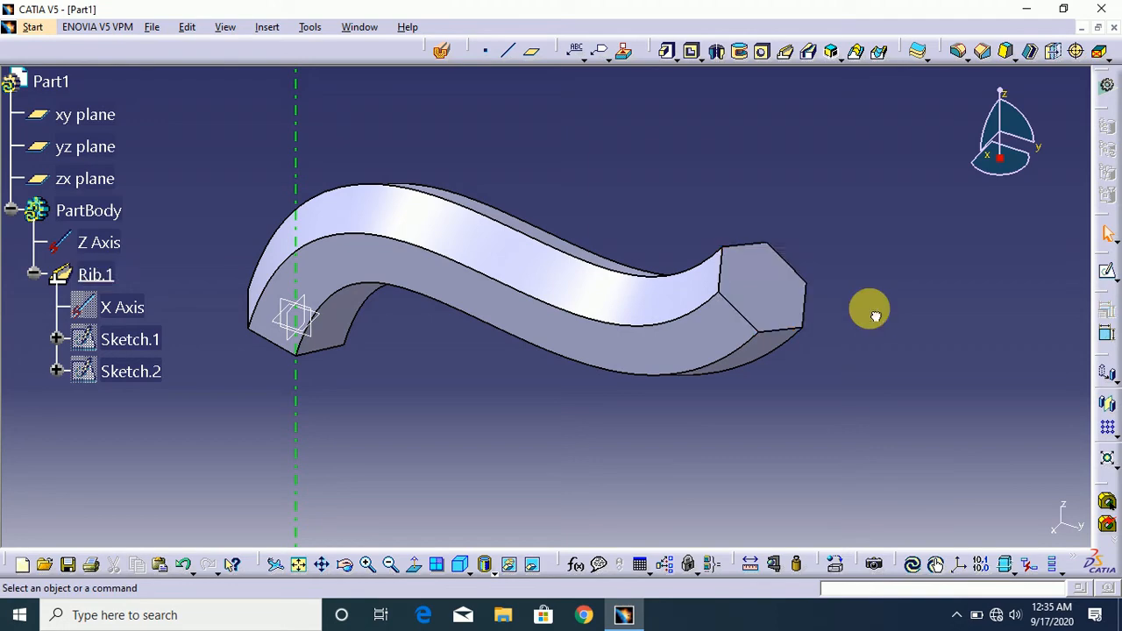
left_click(99, 277)
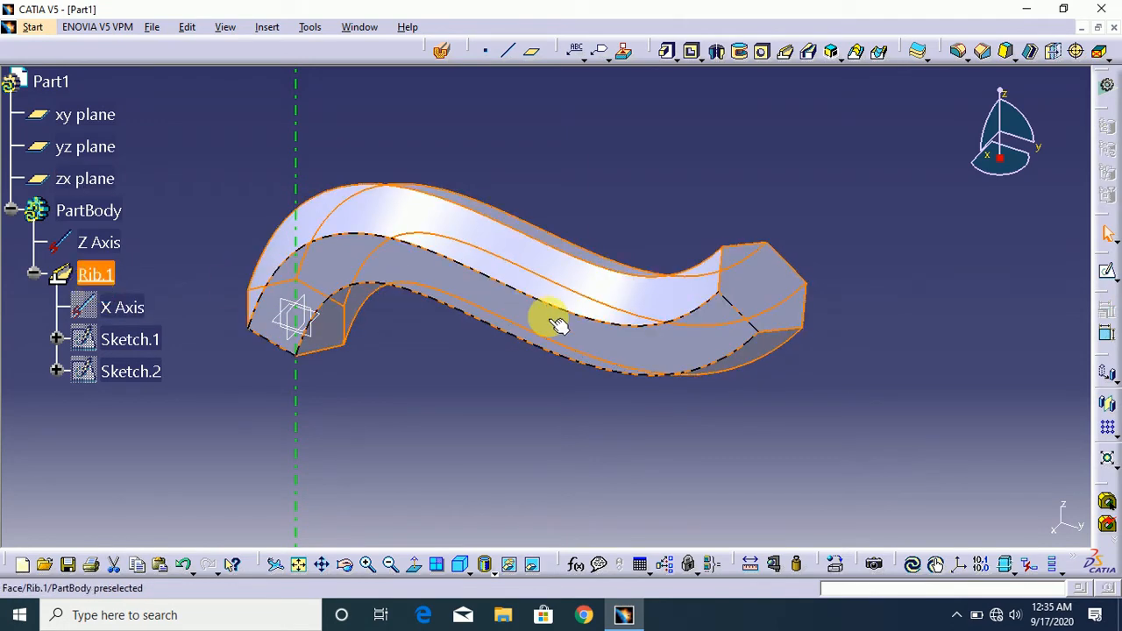
double_click(126, 277)
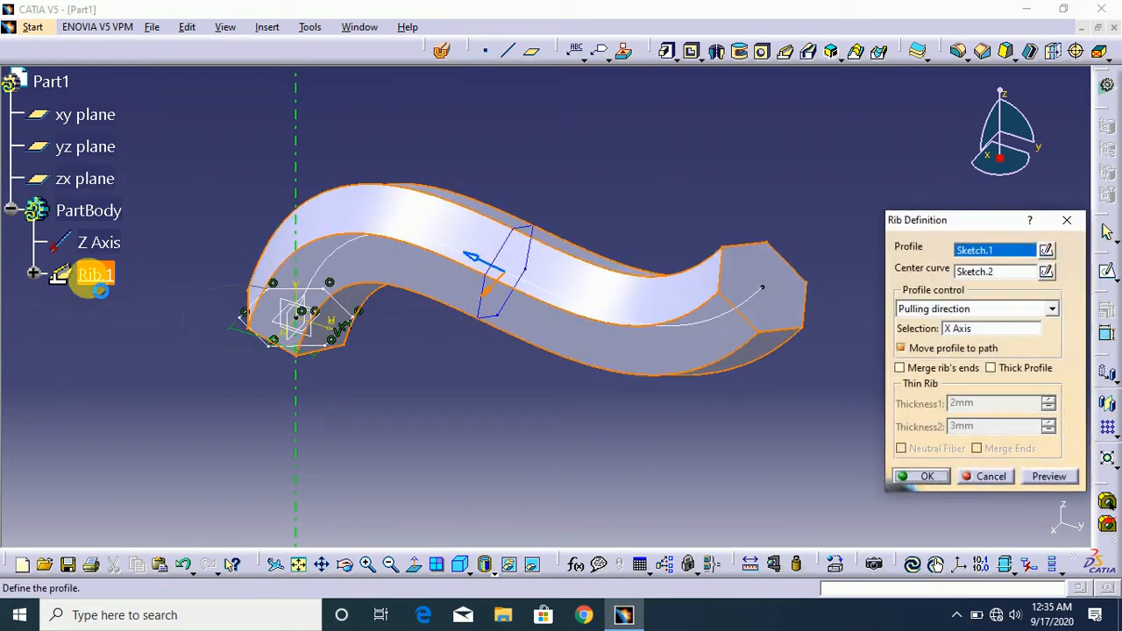
left_click(1016, 307)
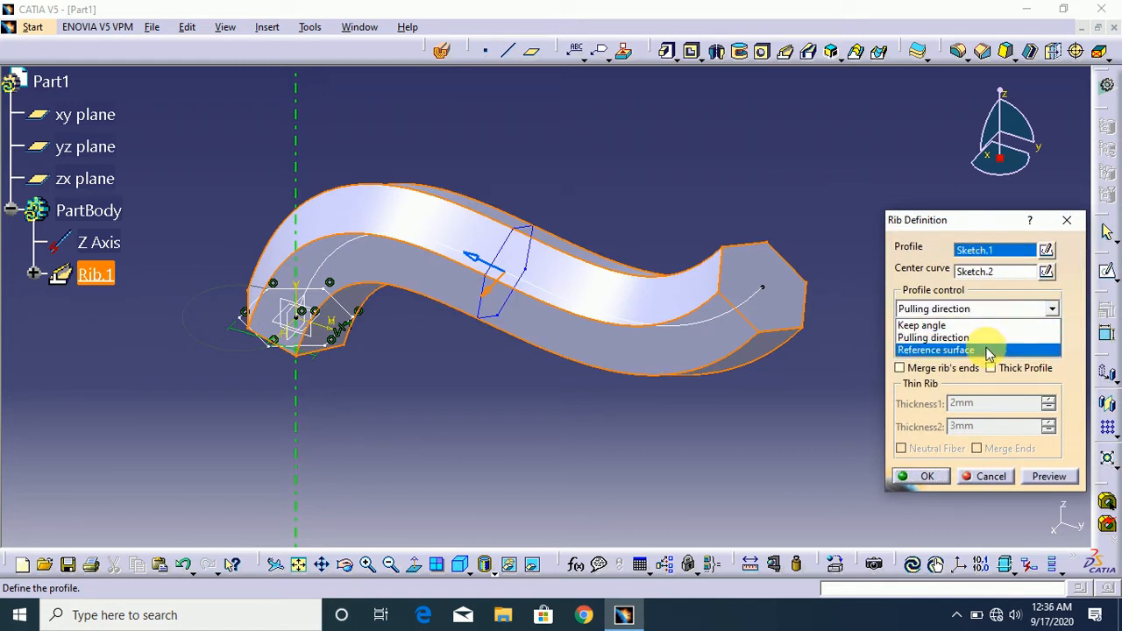
left_click(1052, 313)
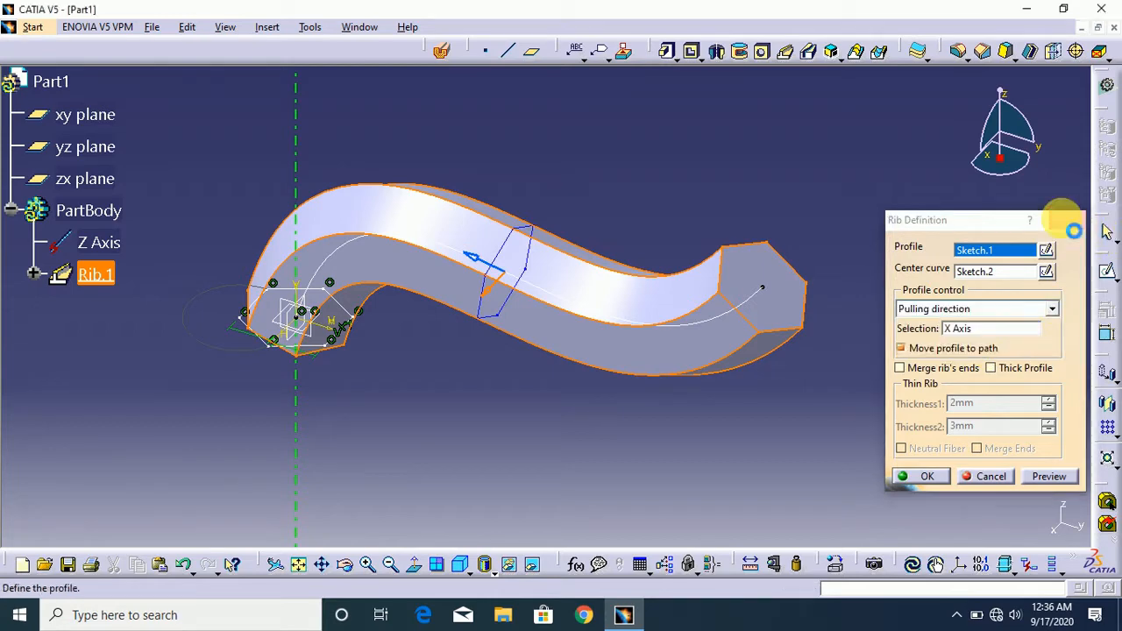
- Leave the rib definition unchanged and switch to the Part5 document
left_click(868, 160)
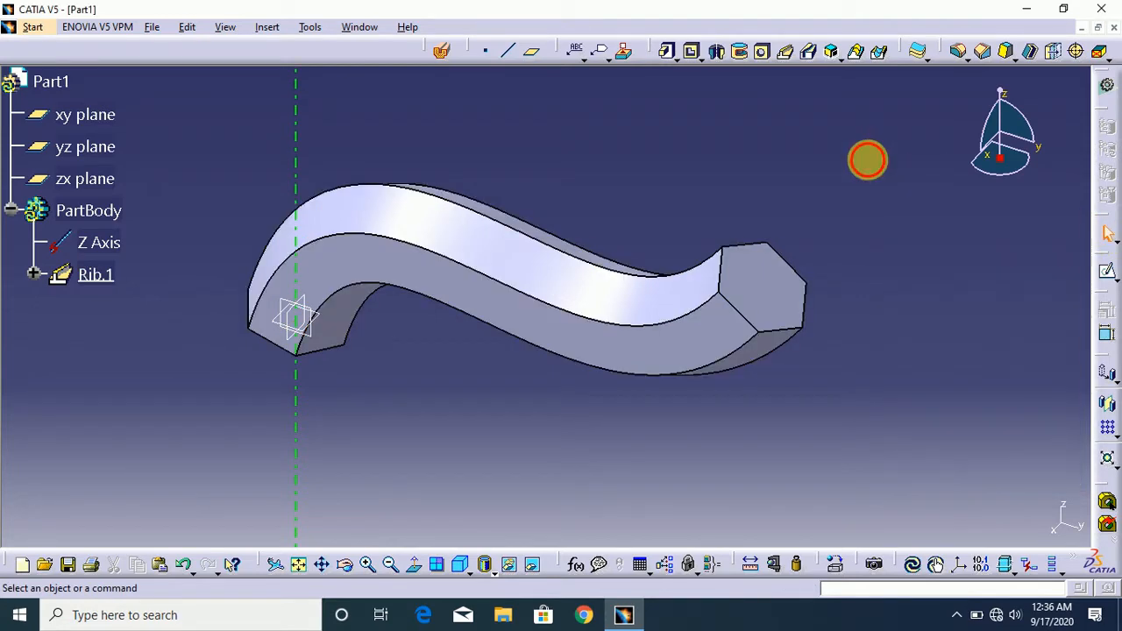
left_click(362, 28)
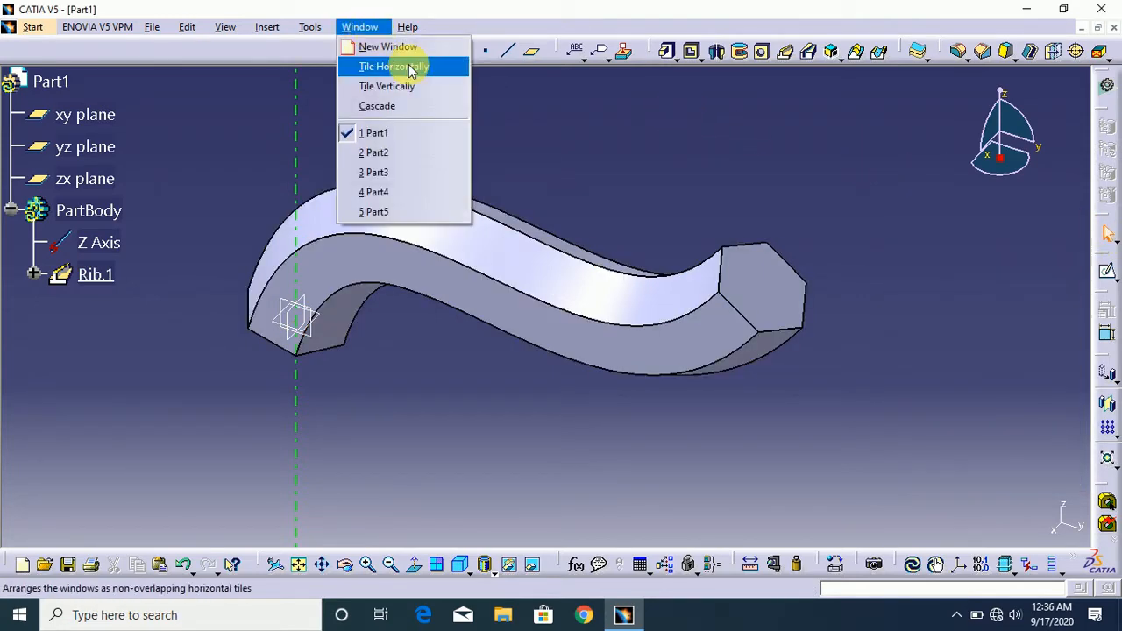
left_click(423, 211)
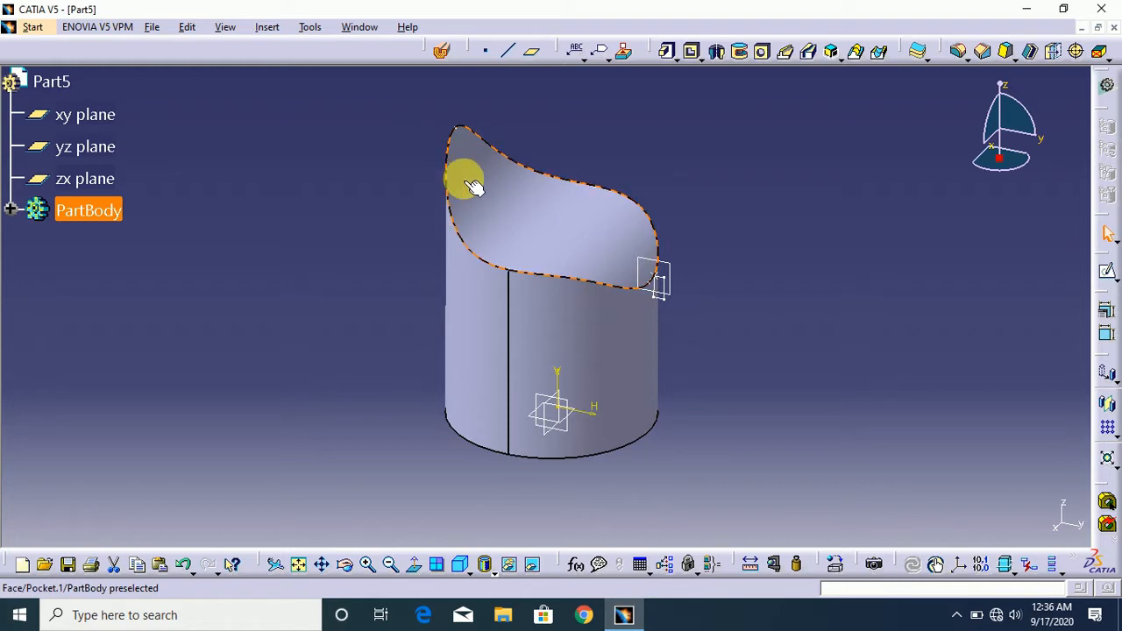
left_click(844, 202)
- Start a rib in Part5 with Sketch.3 as the profile and Extract.1 along the cylinder's curved rim as the center curve
mouse_move(1015, 170)
left_mouse_down()
mouse_move(990, 183)
mouse_move(955, 170)
mouse_move(956, 154)
mouse_move(1007, 126)
mouse_move(1012, 163)
mouse_move(1004, 184)
mouse_move(985, 191)
mouse_move(1009, 163)
mouse_move(1017, 172)
left_mouse_up()
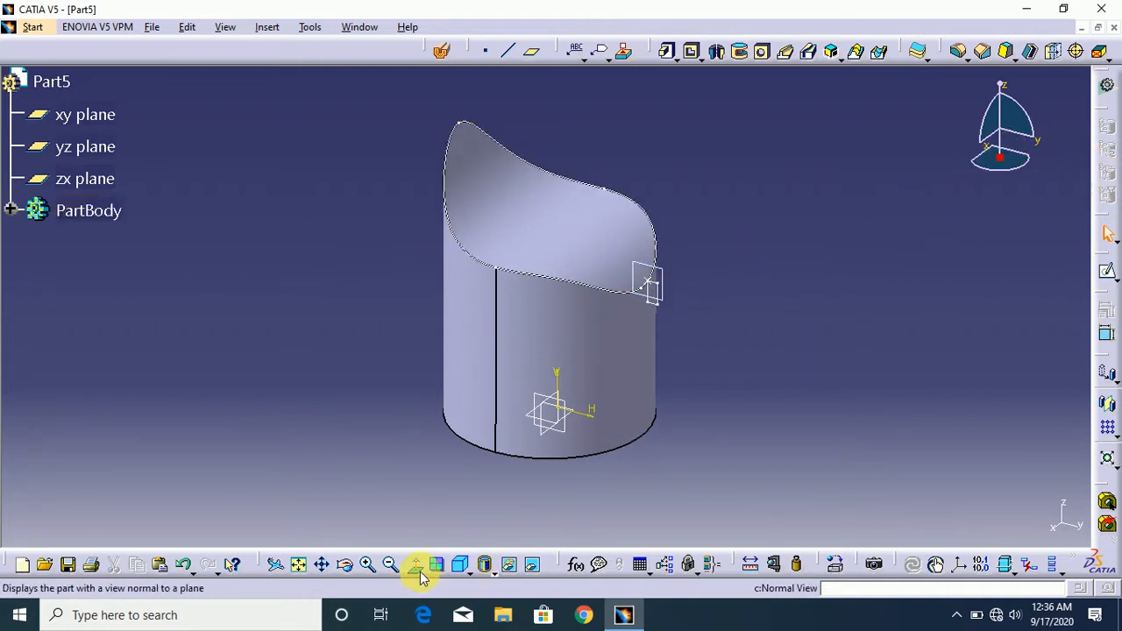
left_click(372, 568)
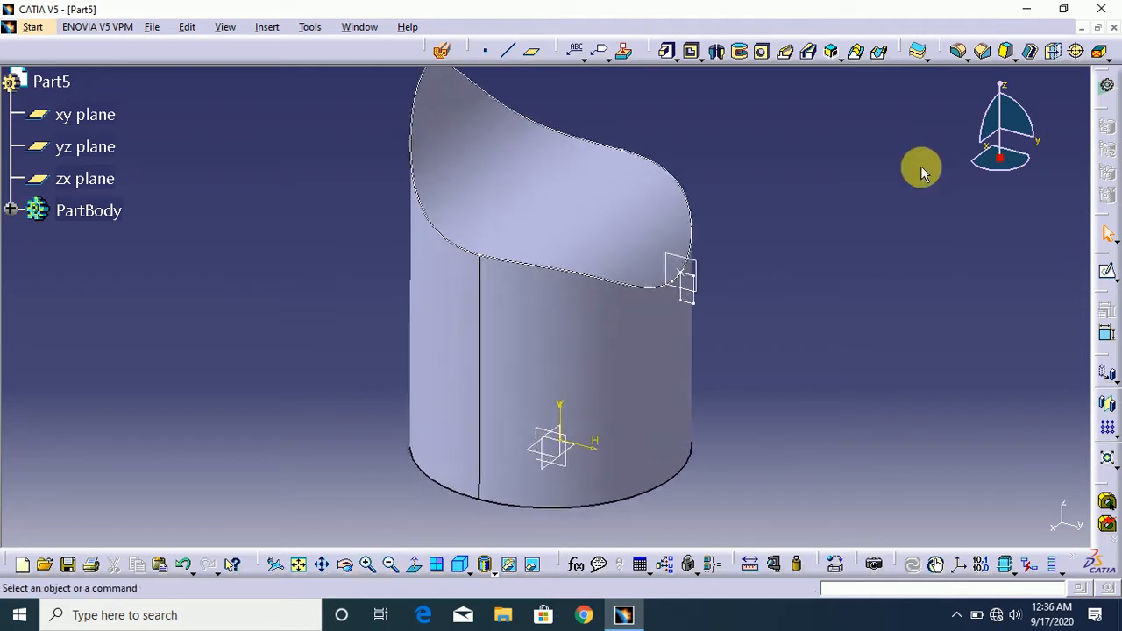
left_click_drag(1009, 118, 993, 203)
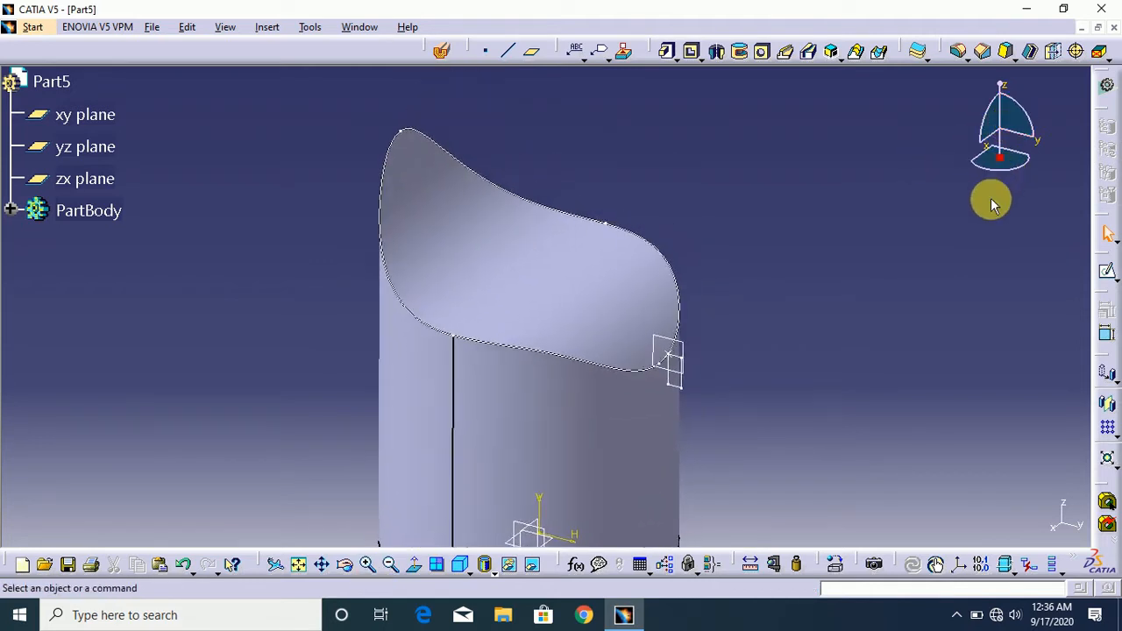
left_click(789, 51)
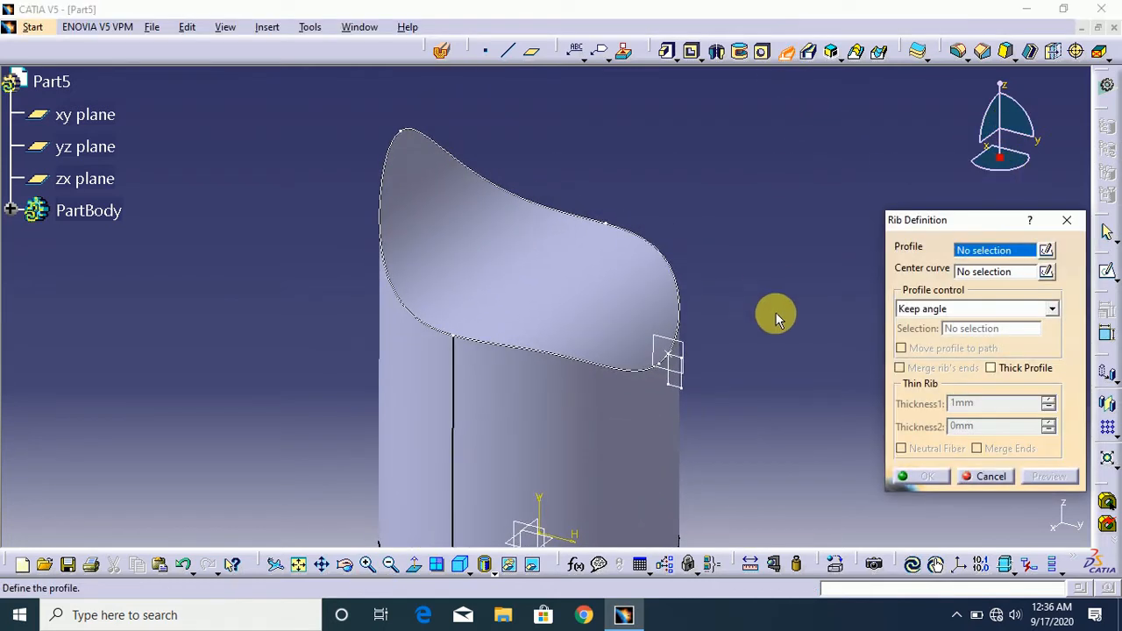
left_click(681, 386)
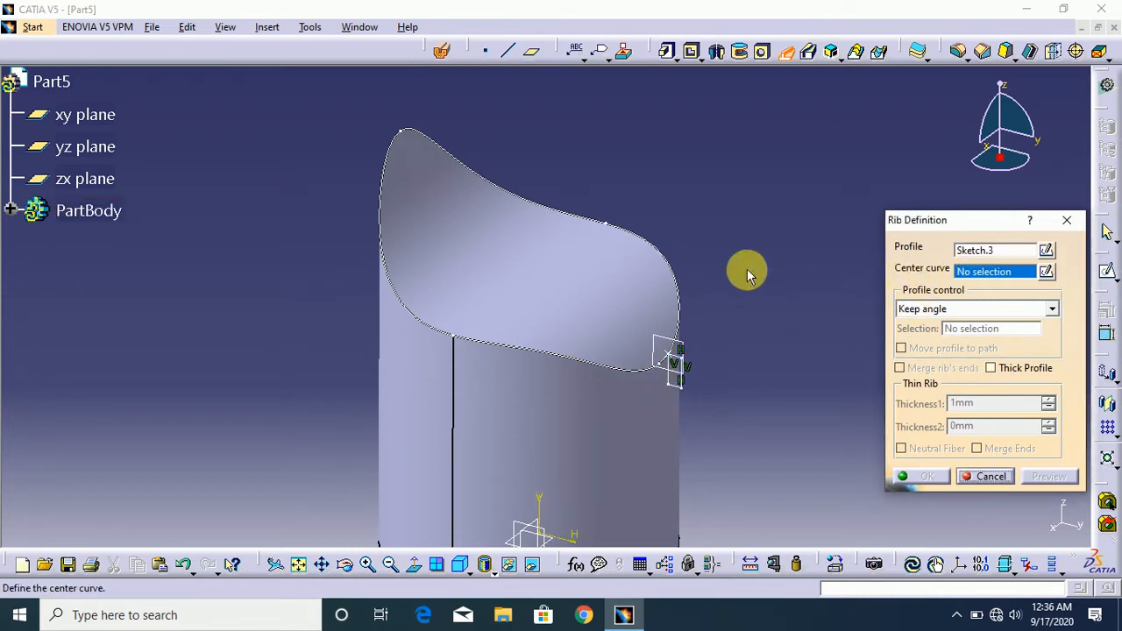
left_click(688, 313)
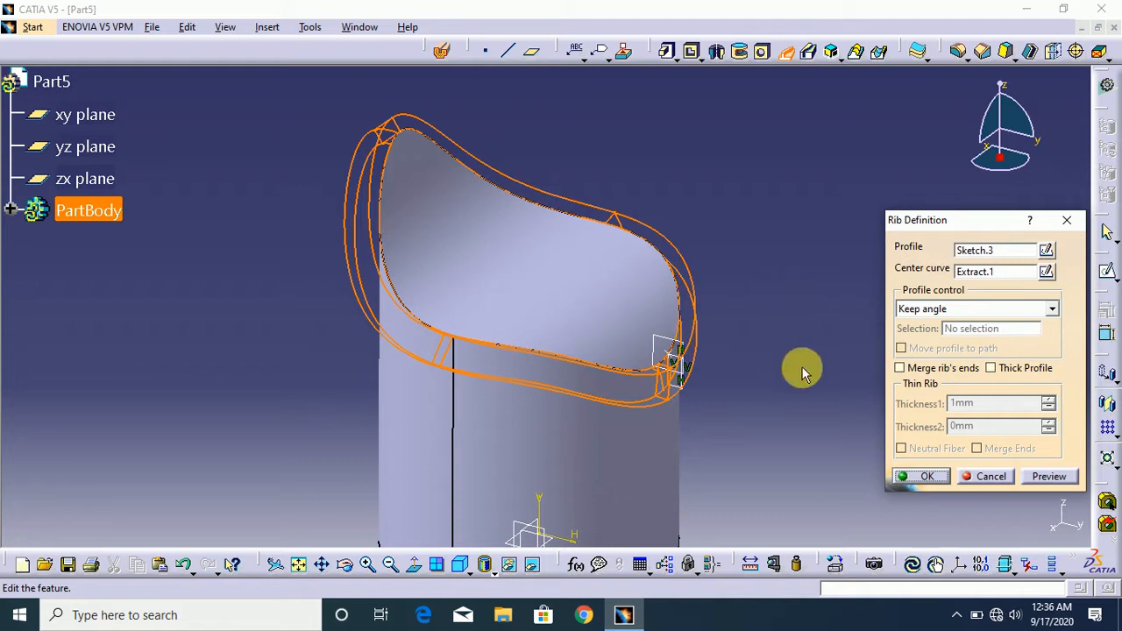
- Set the profile control to Reference surface using the pocket's curved face, accept the rib and inspect it
left_click(969, 312)
left_click(972, 346)
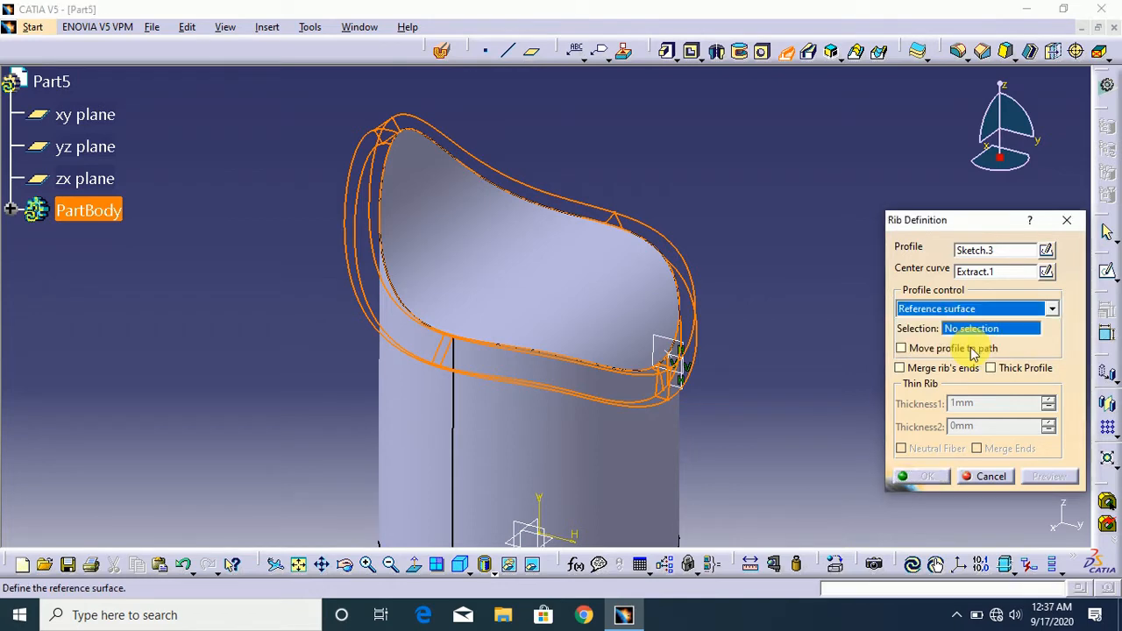
left_click(572, 298)
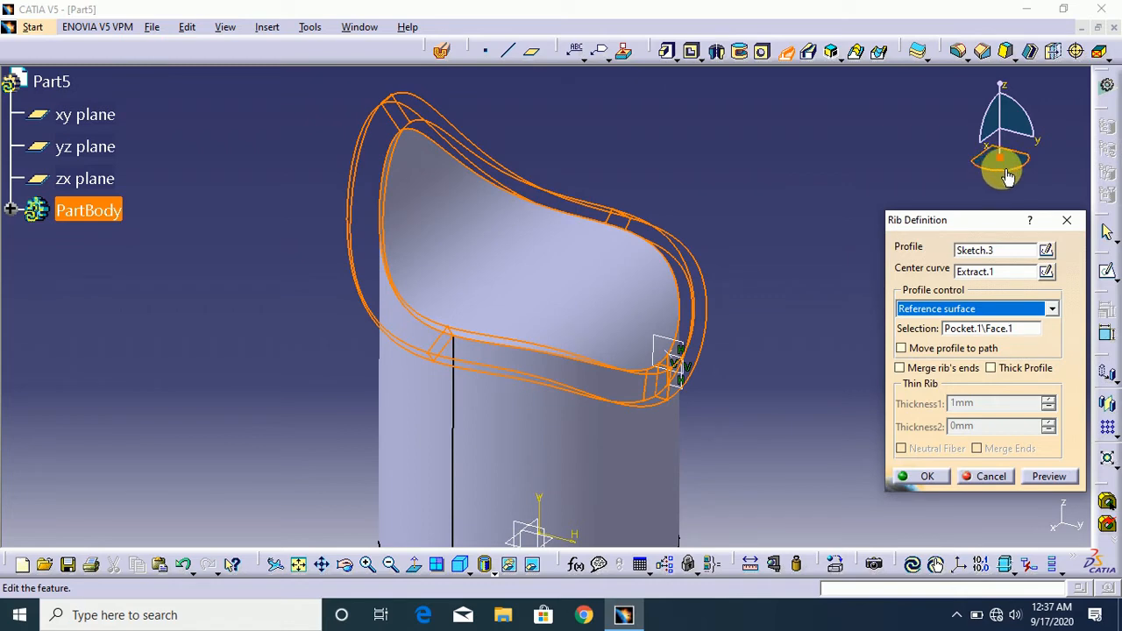
left_click_drag(1009, 177, 975, 179)
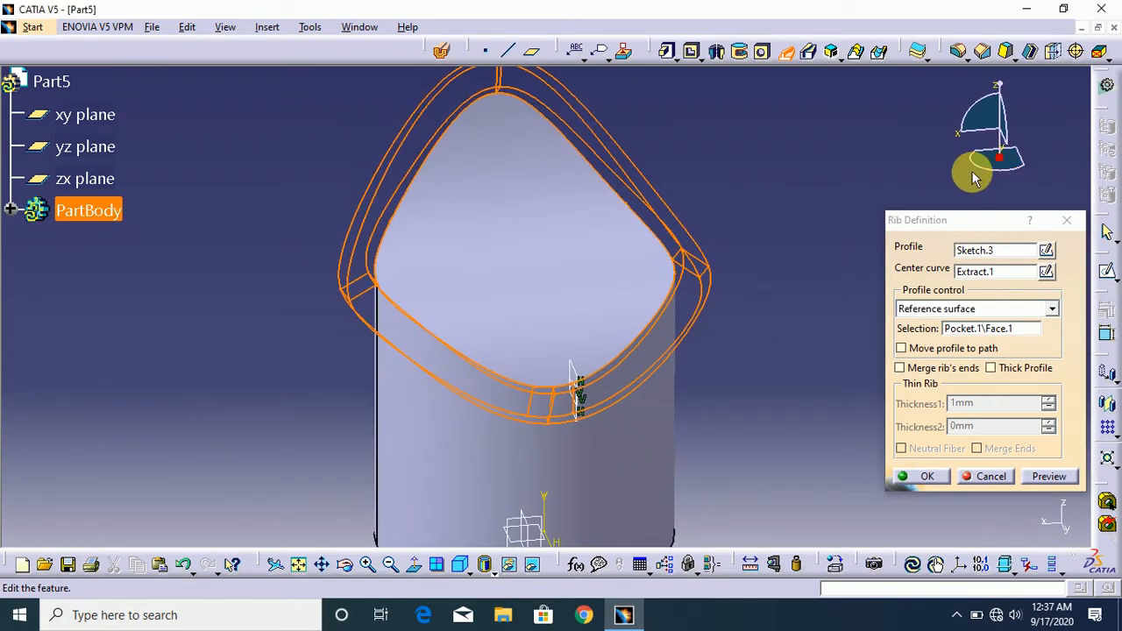
left_click(928, 479)
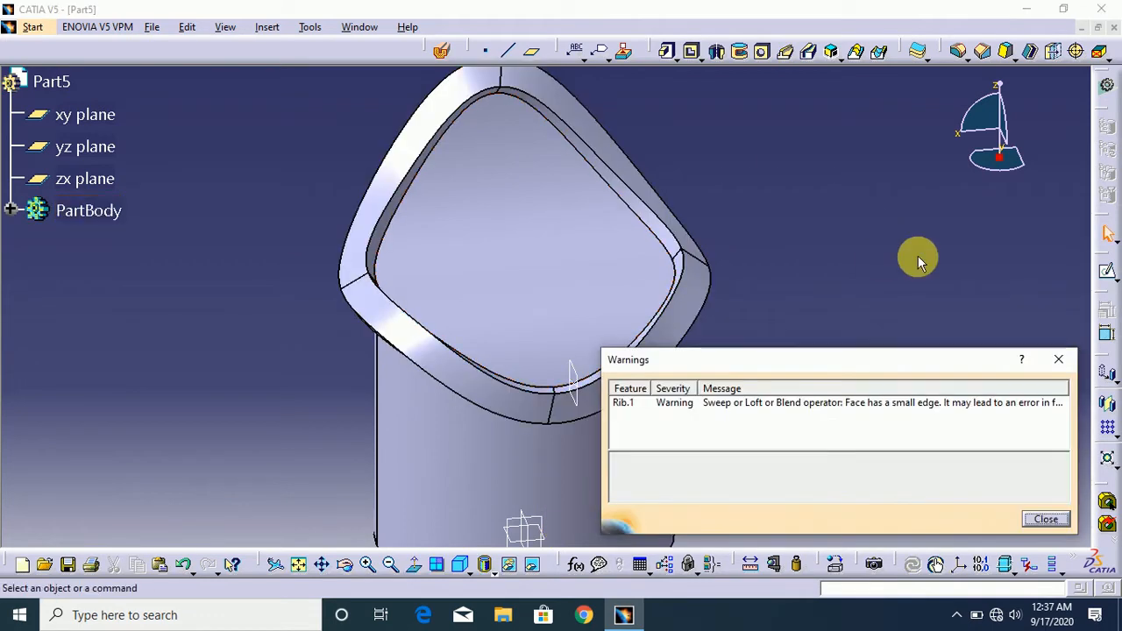
left_click(1045, 520)
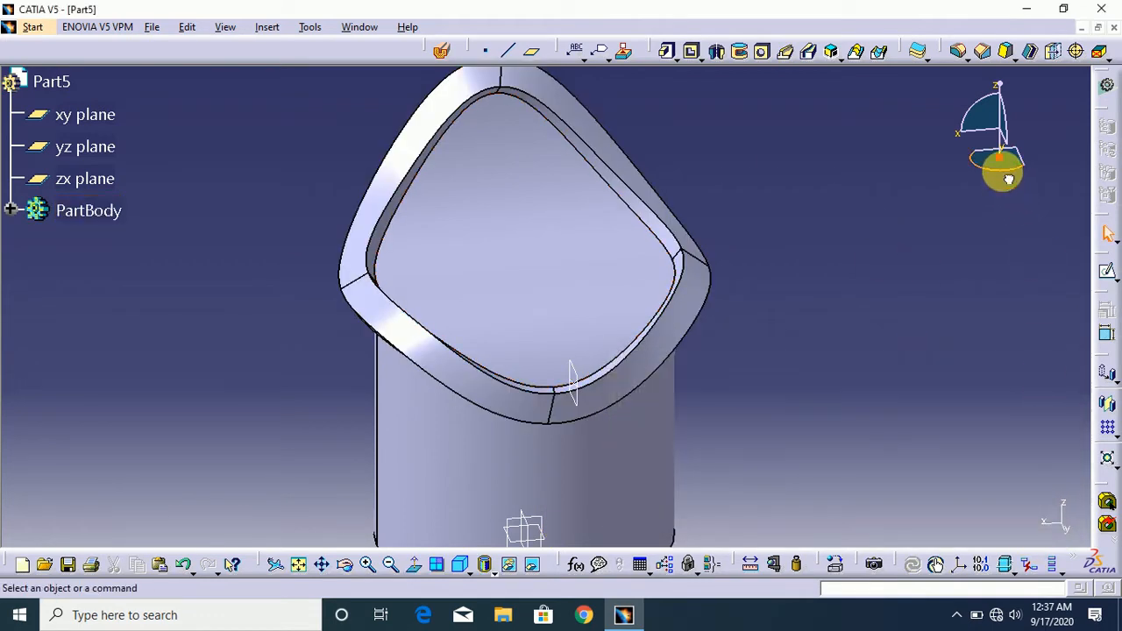
left_click_drag(1008, 179, 973, 180)
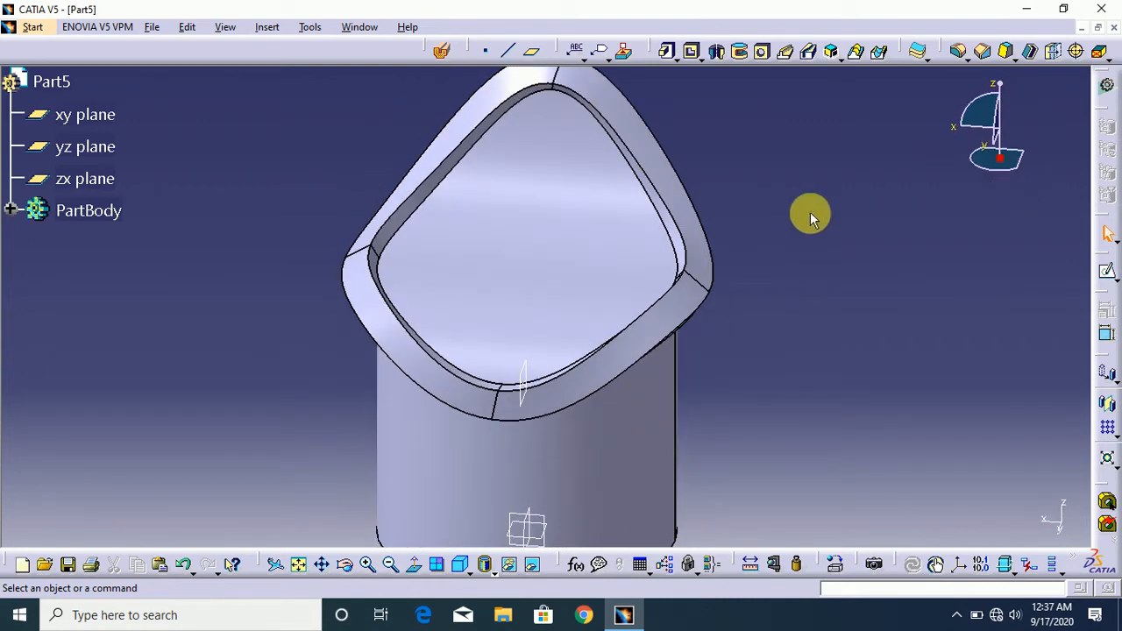
- In Part4, try to create a rib with Sketch.4 as the profile and Join.1 as the center curve
left_click(373, 34)
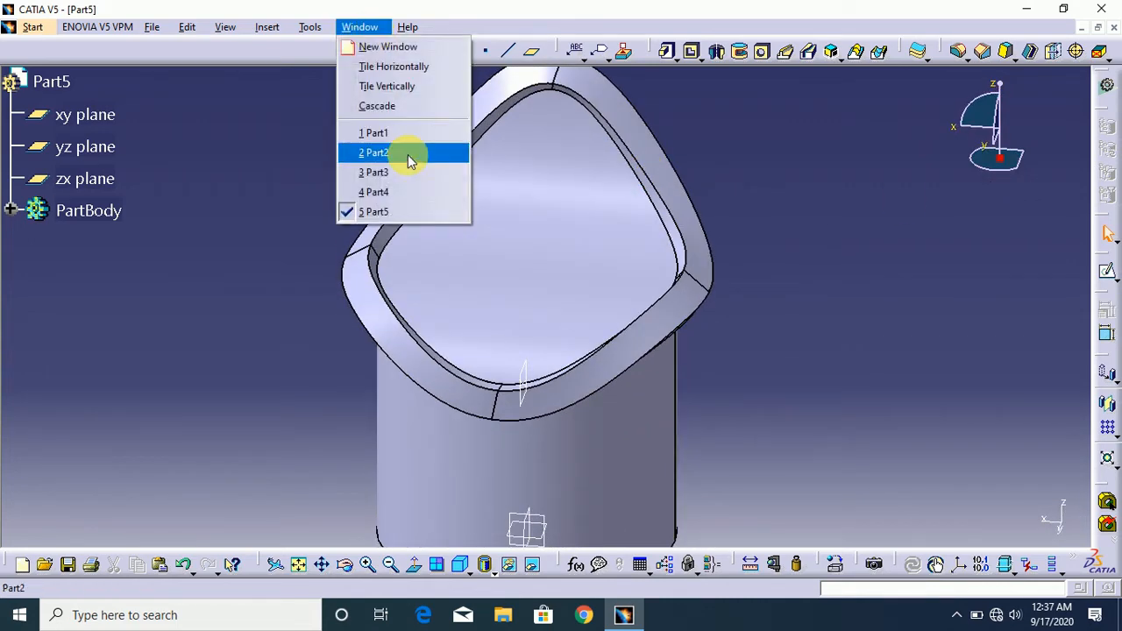
left_click(410, 189)
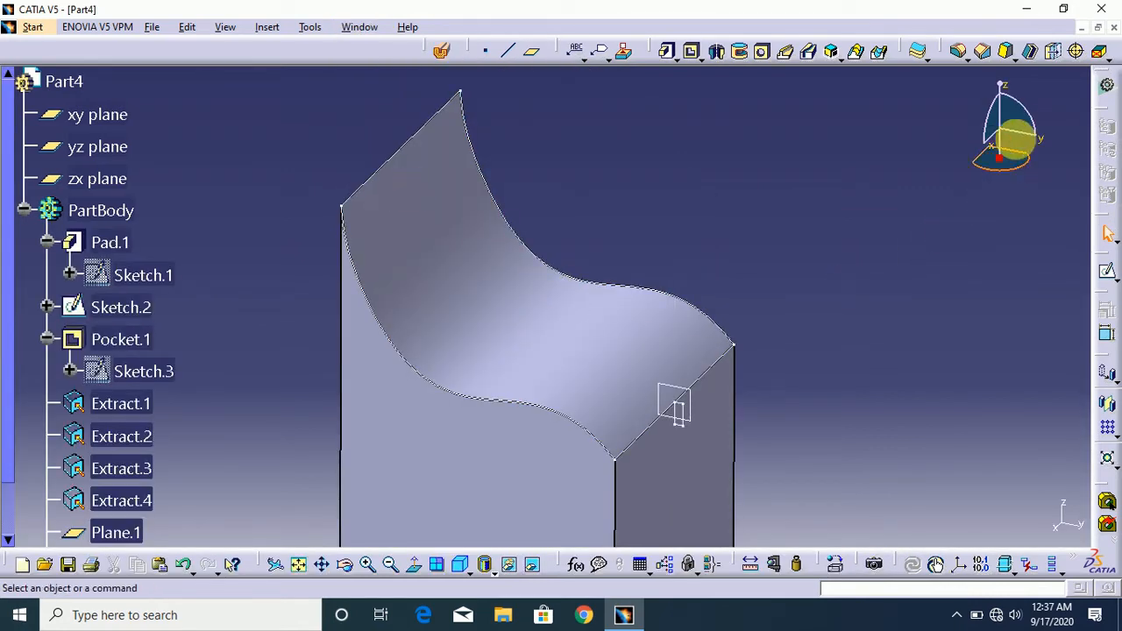
left_click_drag(1014, 118, 996, 133)
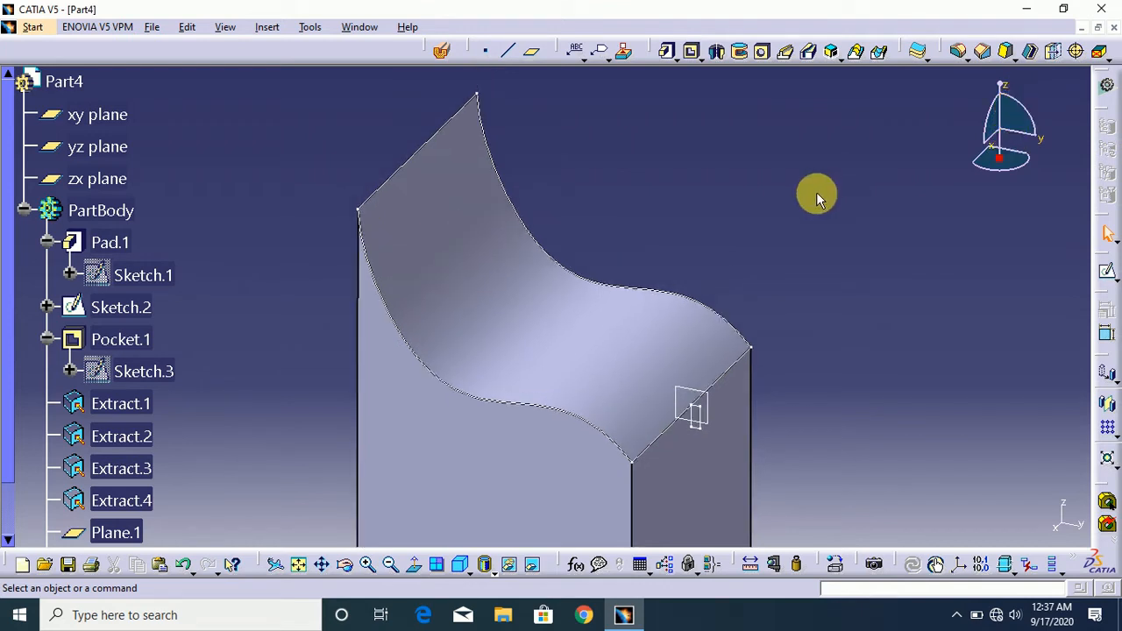
left_click(789, 59)
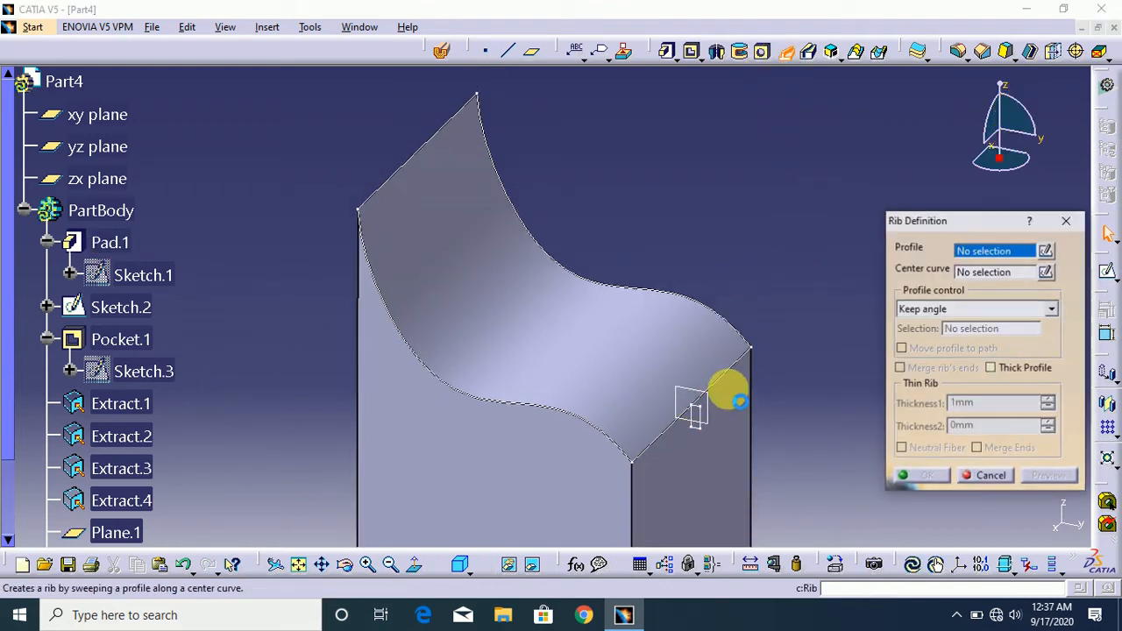
left_click(710, 440)
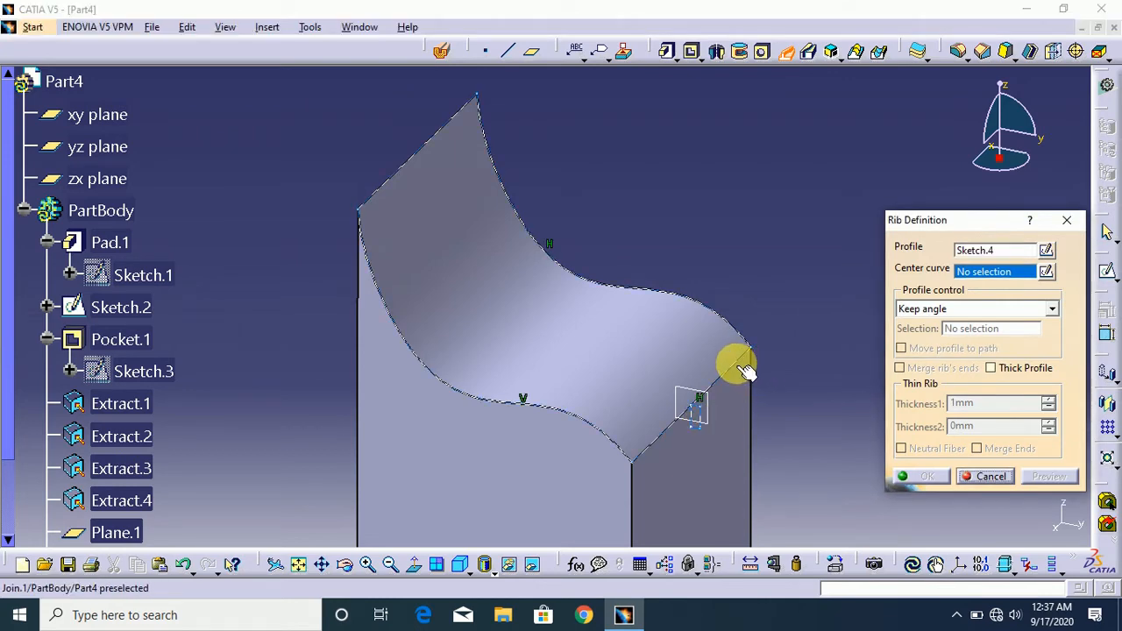
left_click(747, 375)
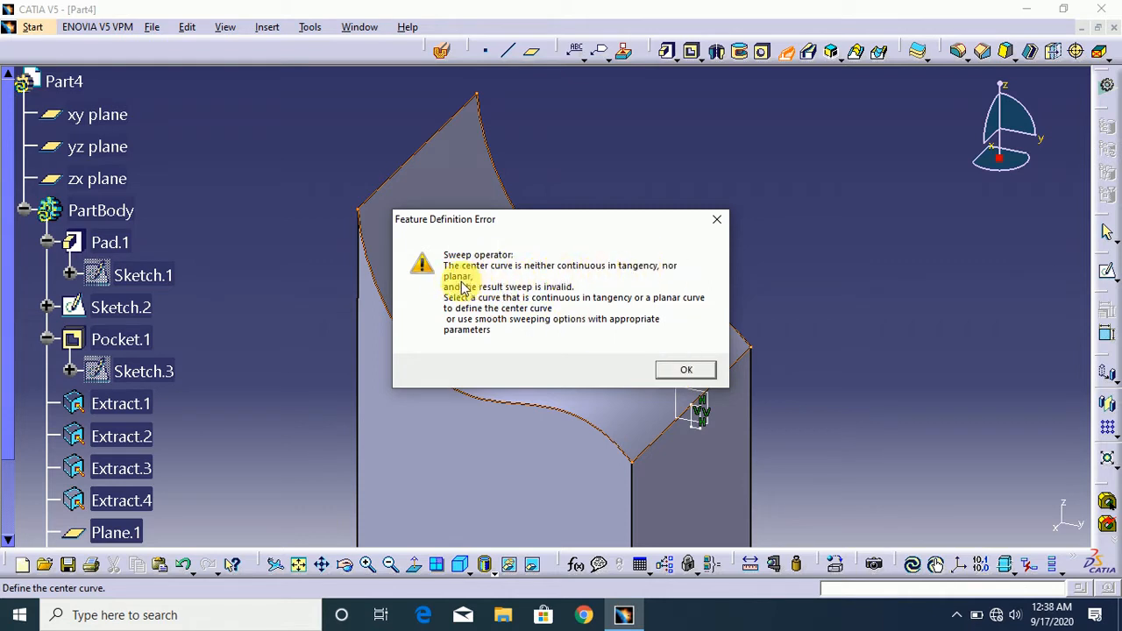
left_click(692, 372)
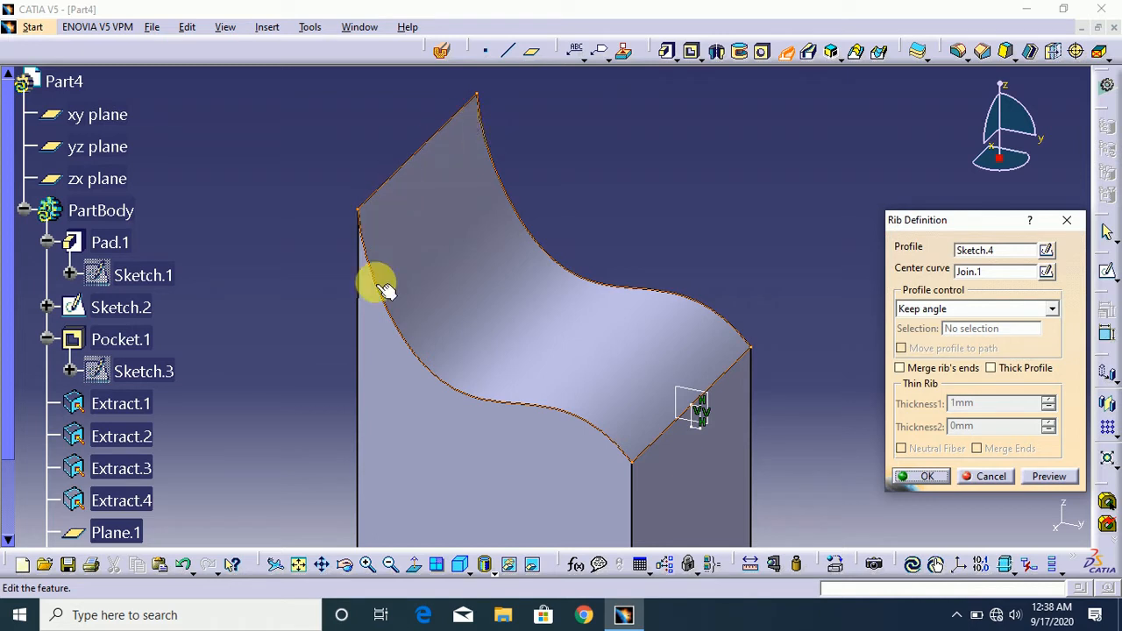
left_click(971, 311)
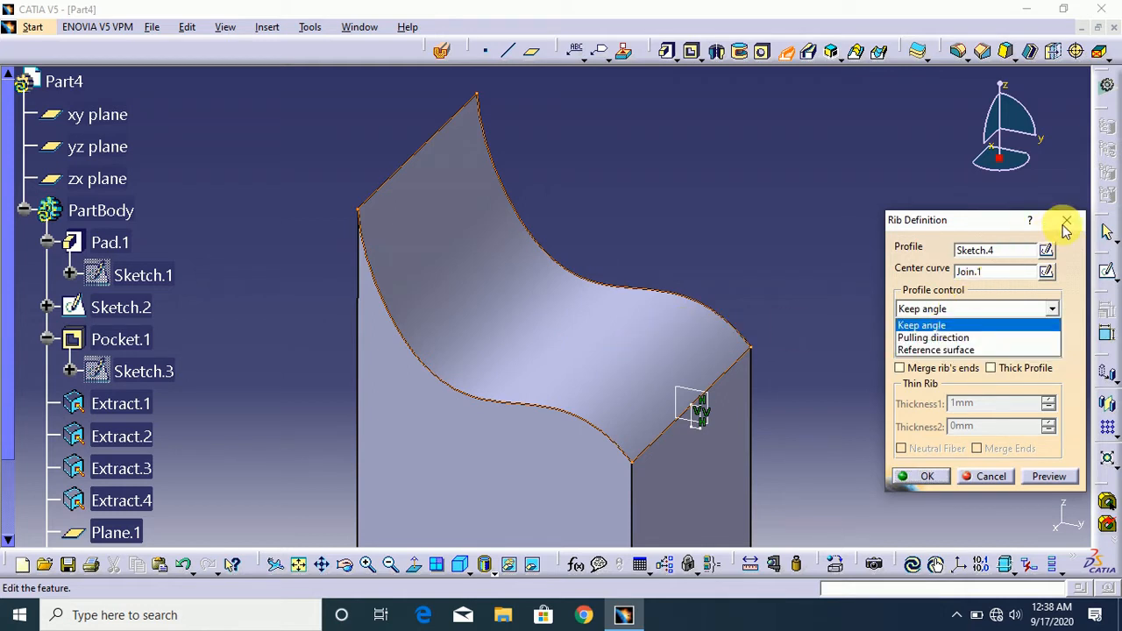
left_click(1065, 228)
left_click(1065, 228)
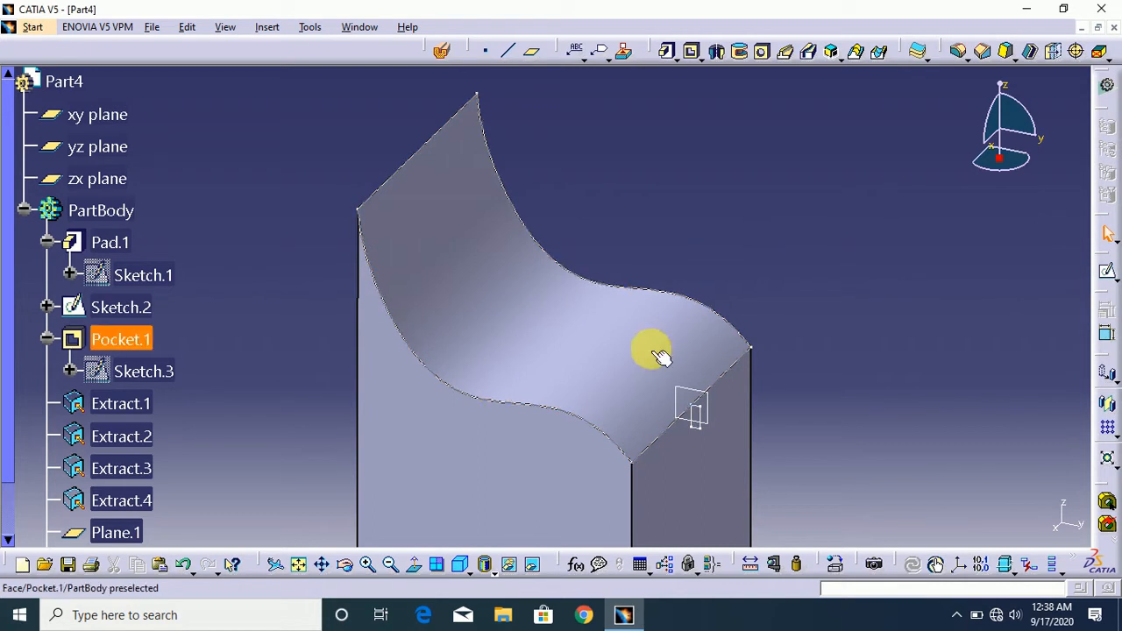
- Switch to Part1 and open the Rib.1 definition to review its profile control settings
left_click(361, 27)
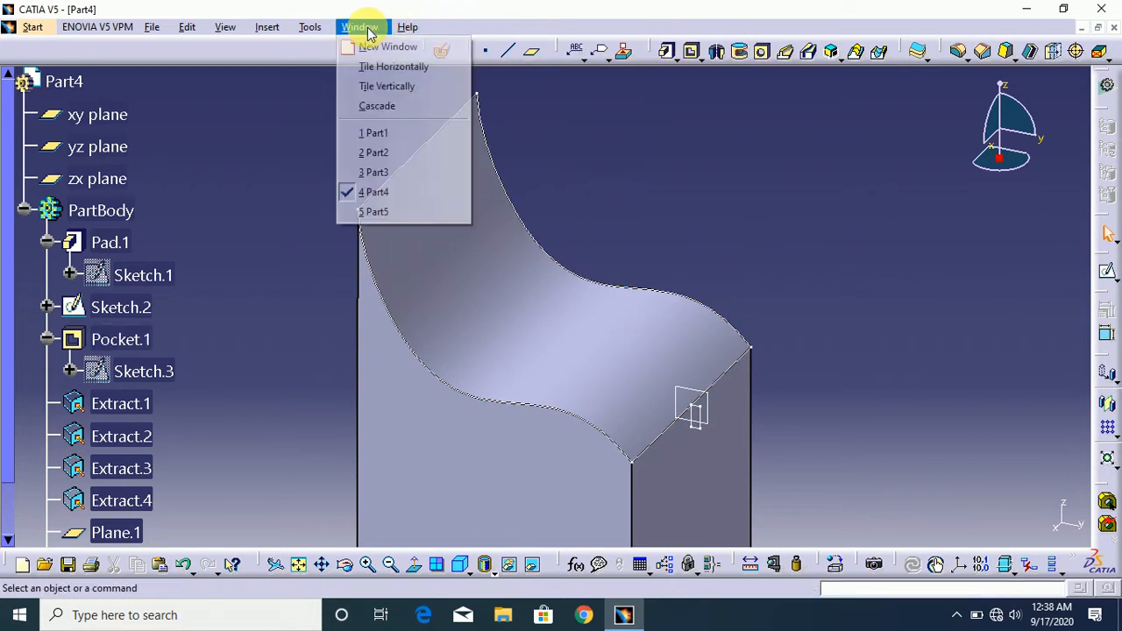
left_click(403, 133)
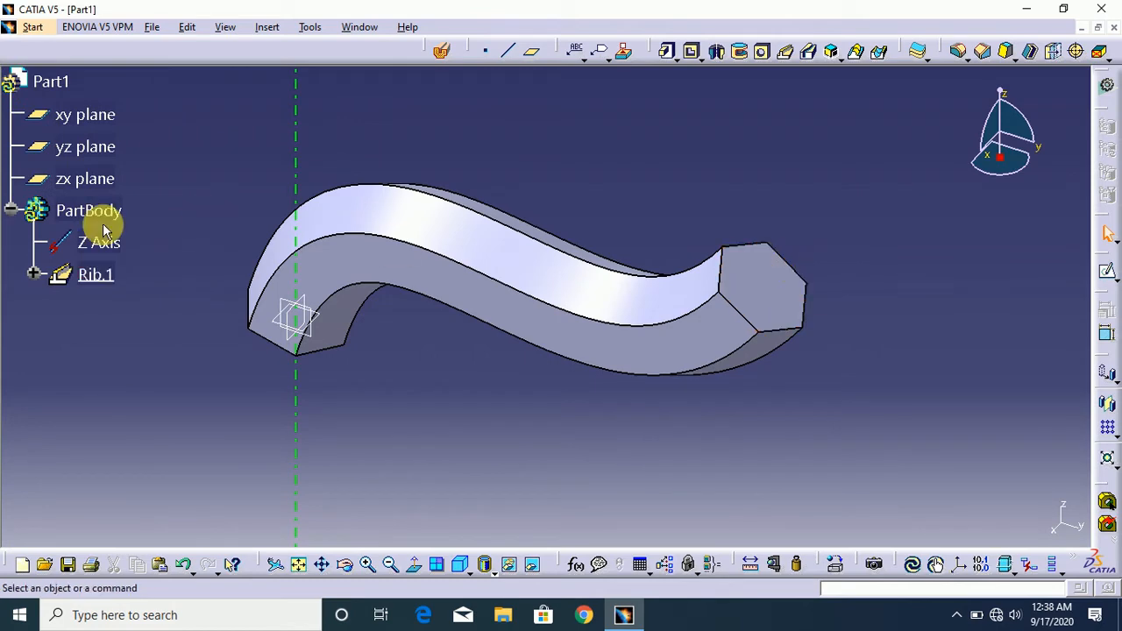
double_click(97, 276)
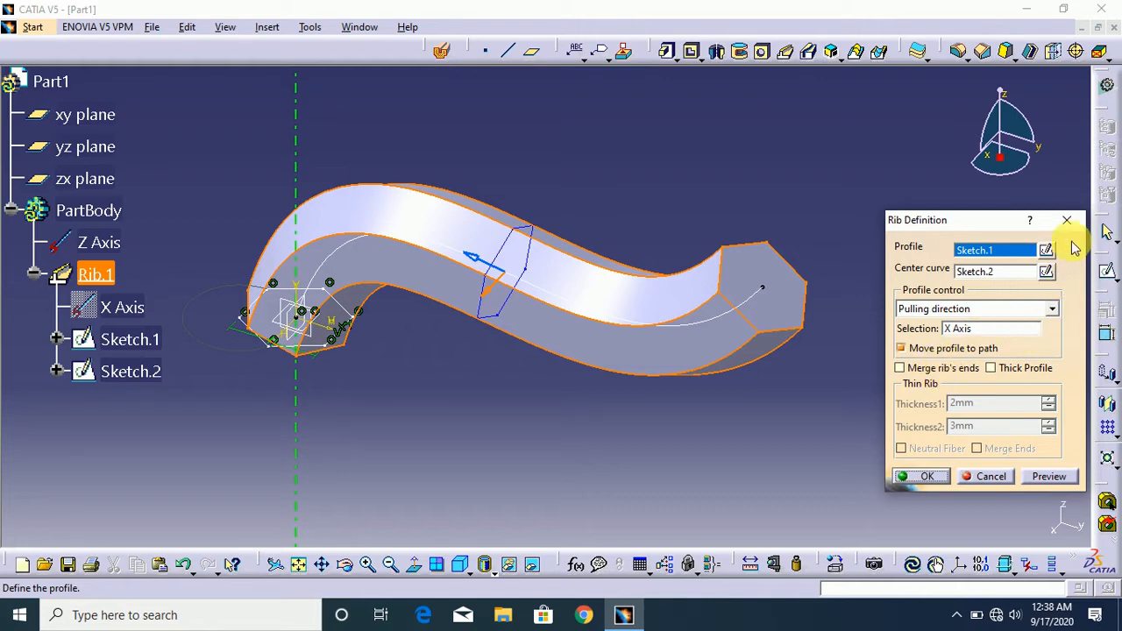
left_click(1068, 224)
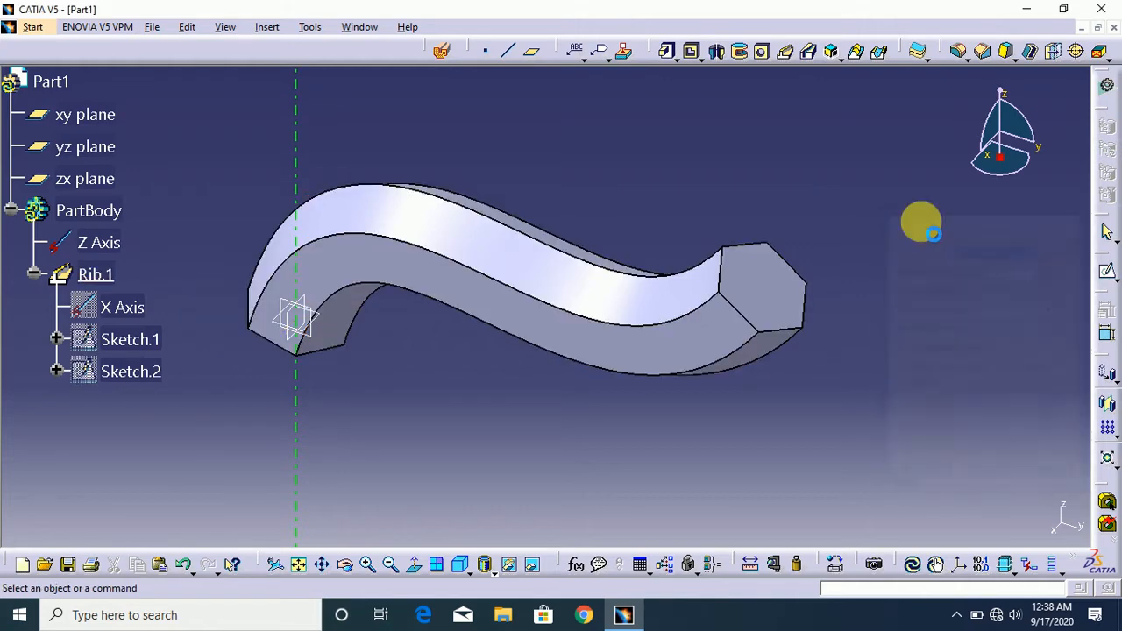
- Tile the open document windows vertically and maximize the Part2 window
left_click(355, 28)
left_click(399, 98)
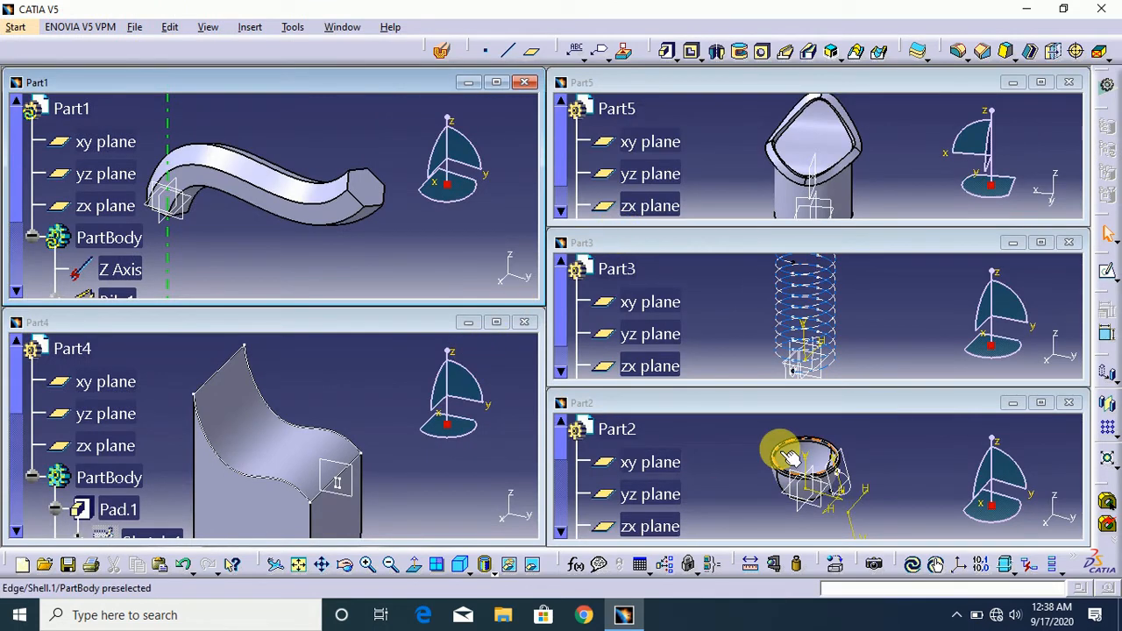
left_click(724, 443)
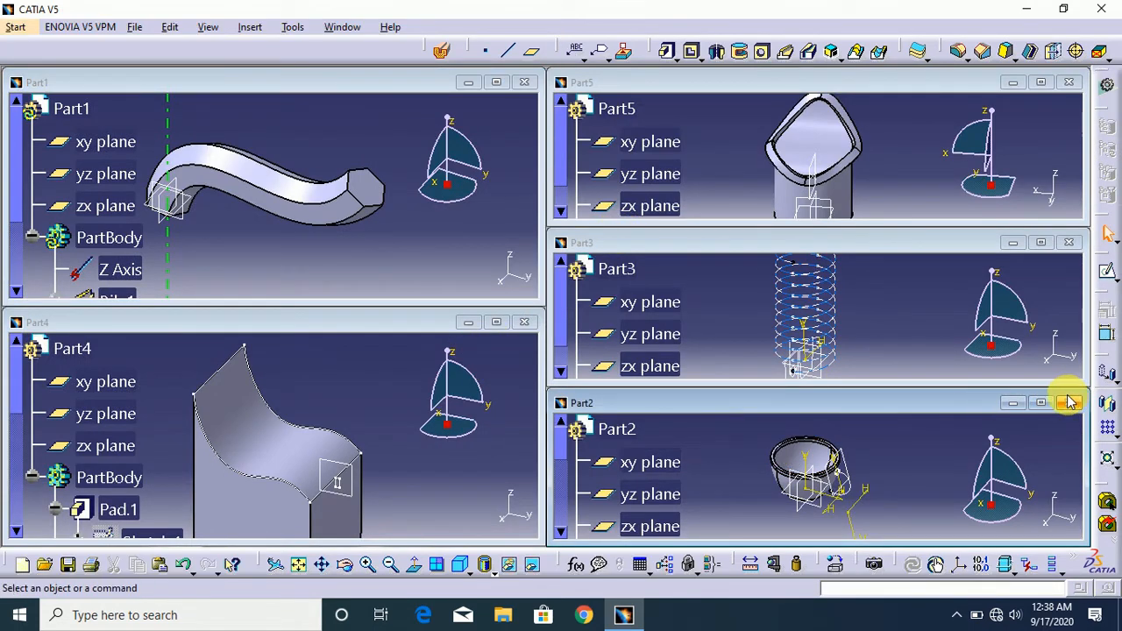
left_click(1040, 403)
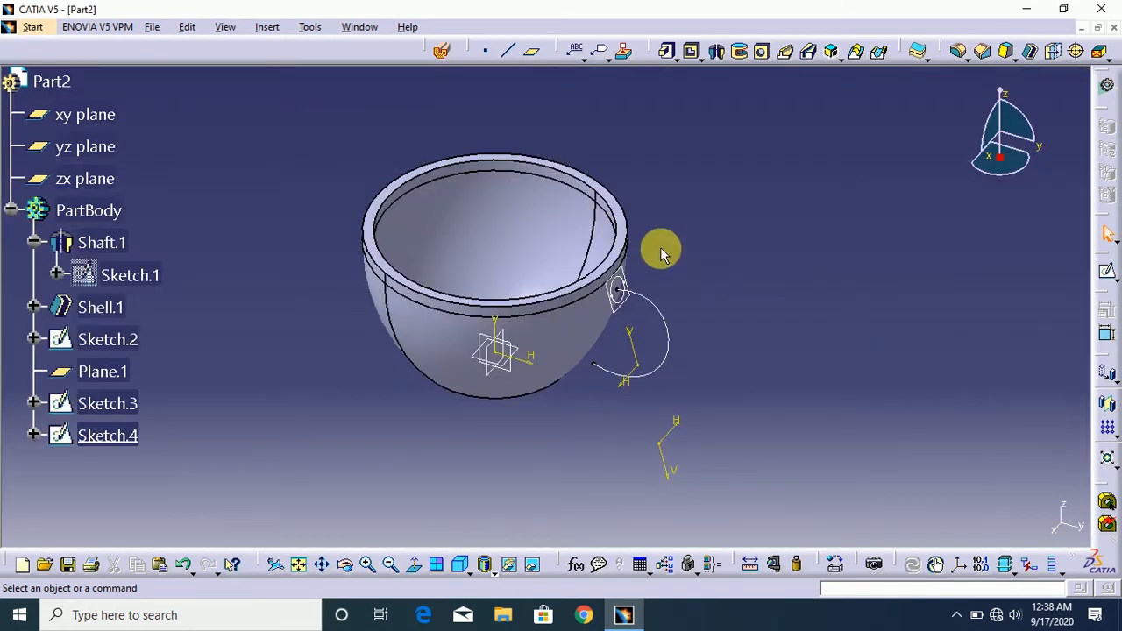
- Define a rib for the bowl's handle with Sketch.4 as the profile, Sketch.2 as the center curve and Keep angle, and preview it
mouse_move(993, 180)
left_mouse_down()
mouse_move(1002, 176)
mouse_move(992, 177)
left_mouse_up()
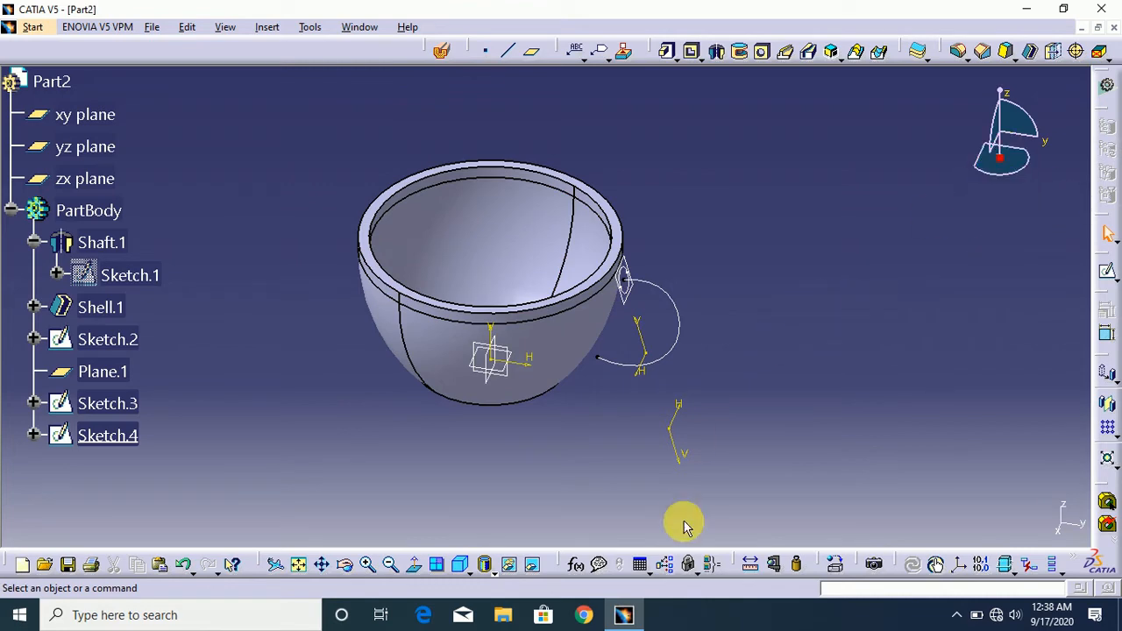
left_click(367, 565)
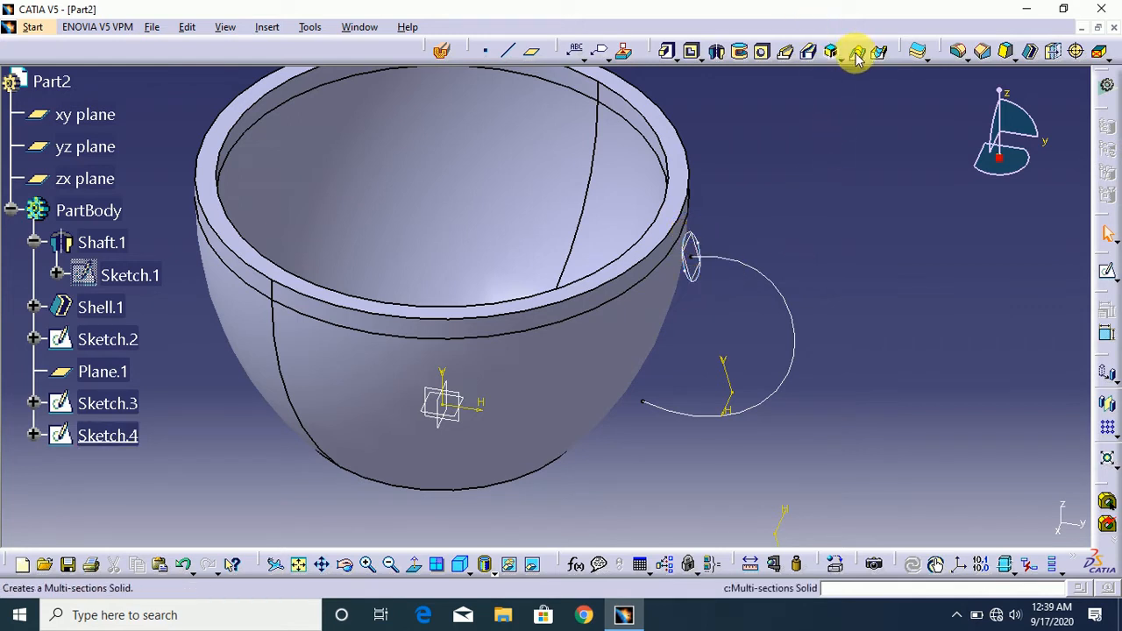
left_click(786, 52)
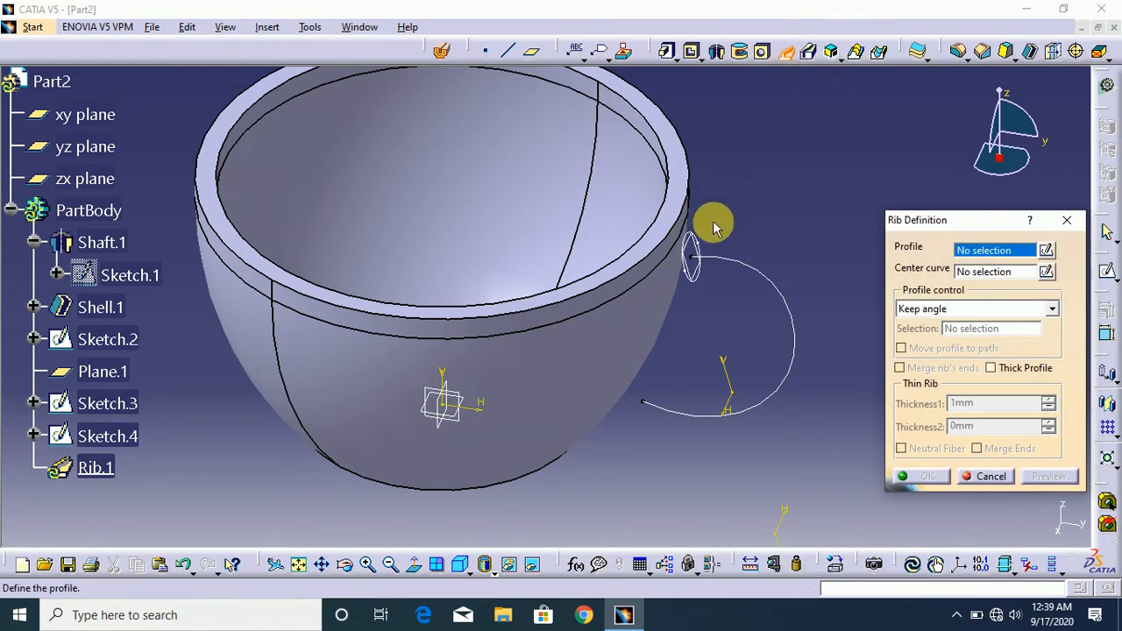
left_click(709, 252)
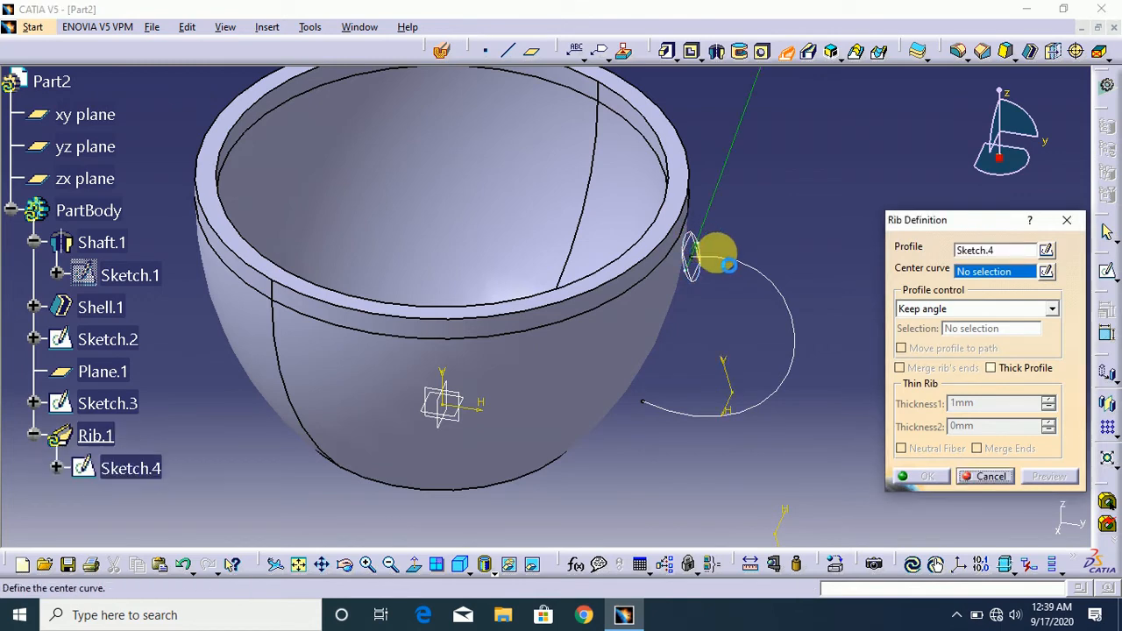
left_click(756, 273)
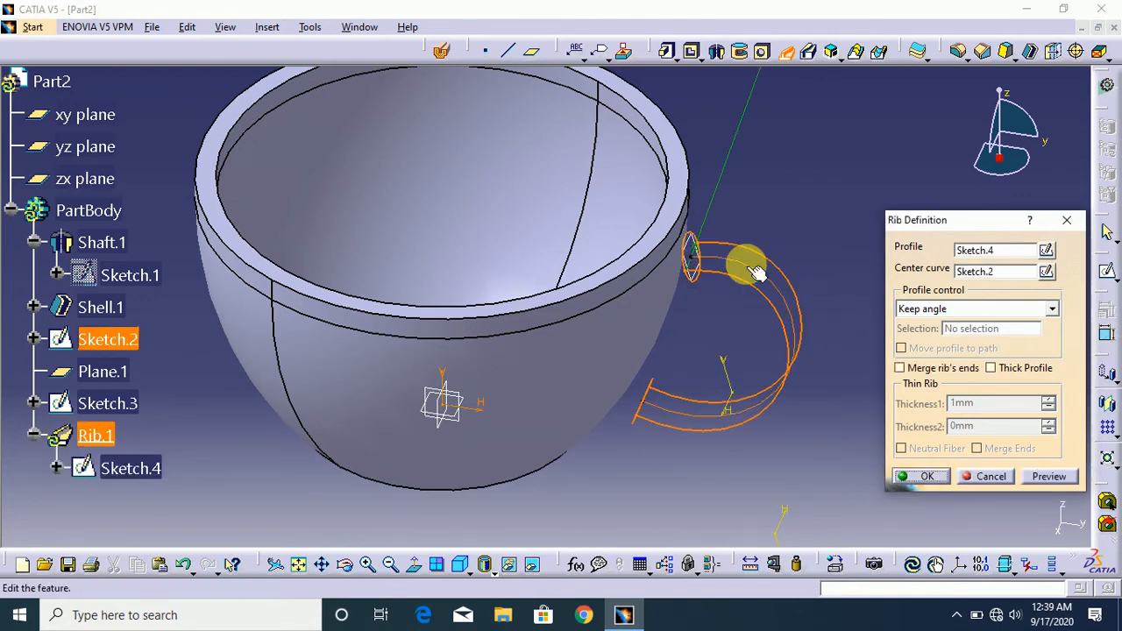
left_click(961, 307)
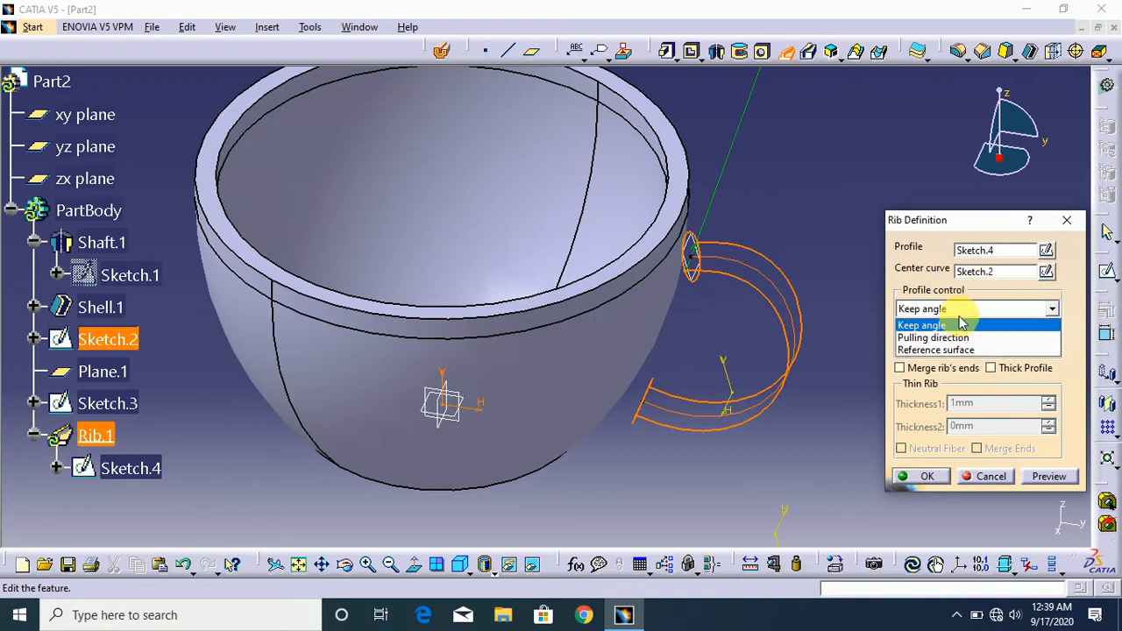
left_click(964, 314)
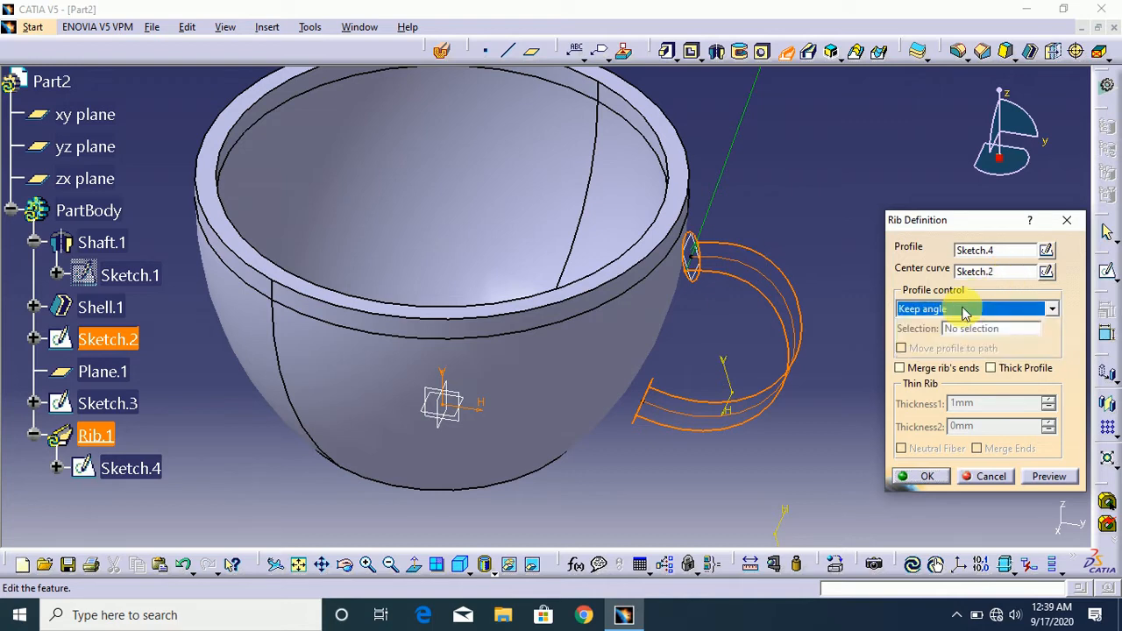
left_click(954, 370)
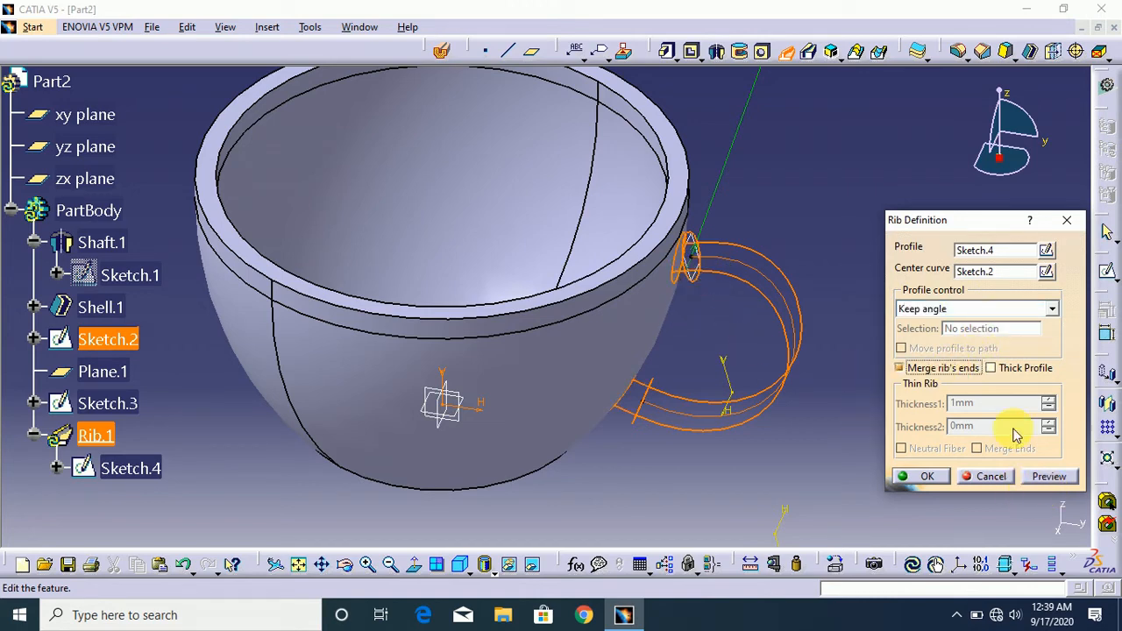
left_click(1056, 478)
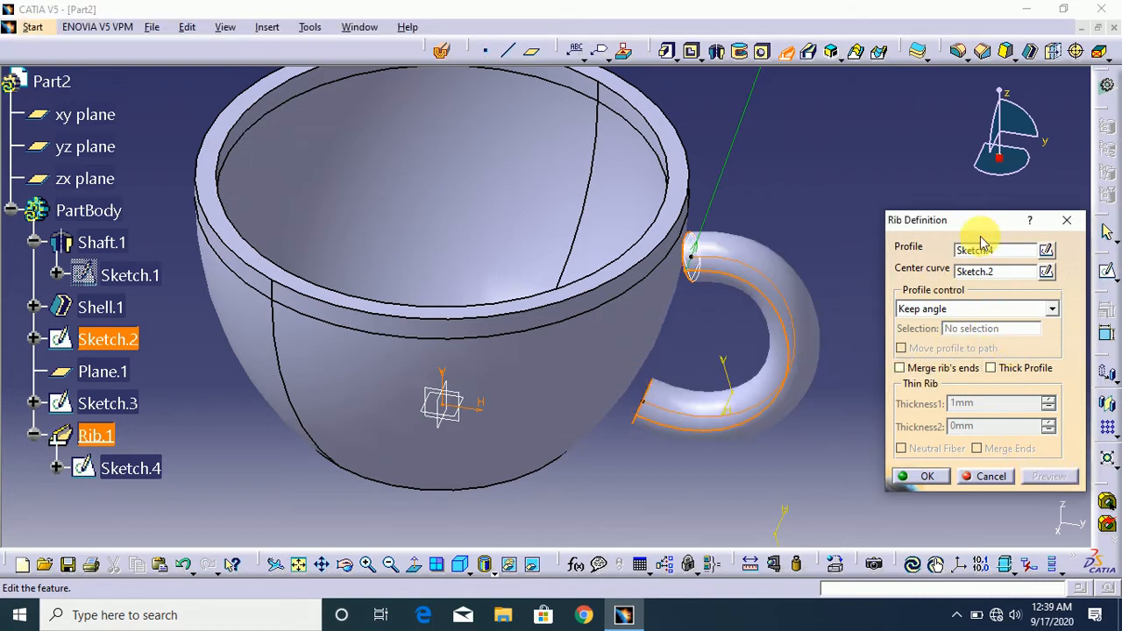
- Enable merging of the handle rib's ends, accept the rib and inspect where it joins the bowl
left_click_drag(995, 180, 1000, 189)
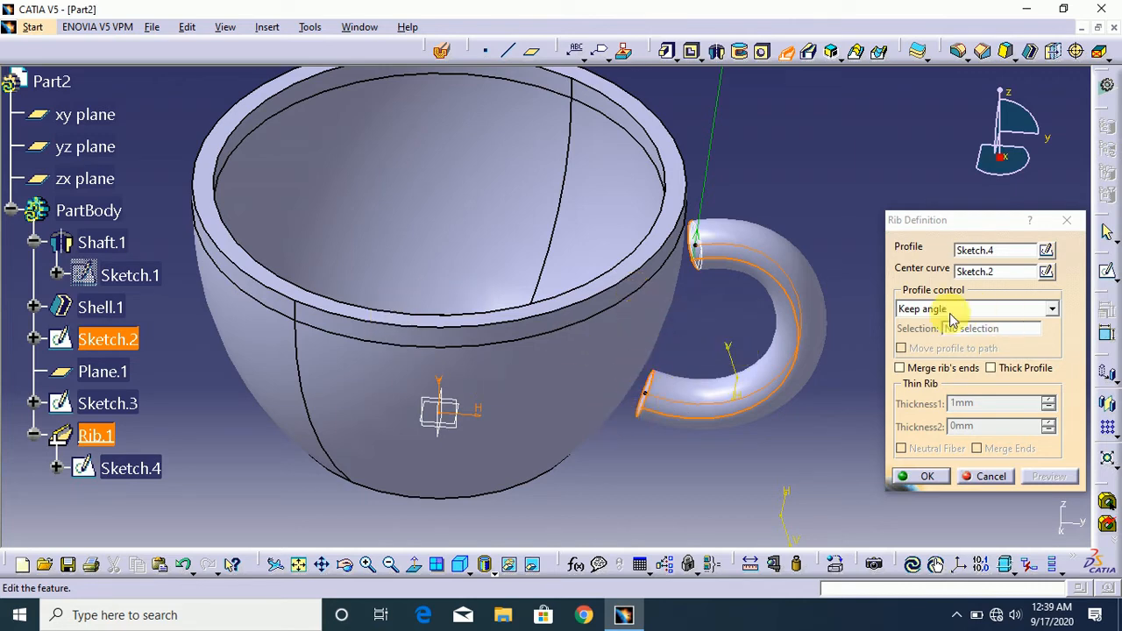
left_click(939, 372)
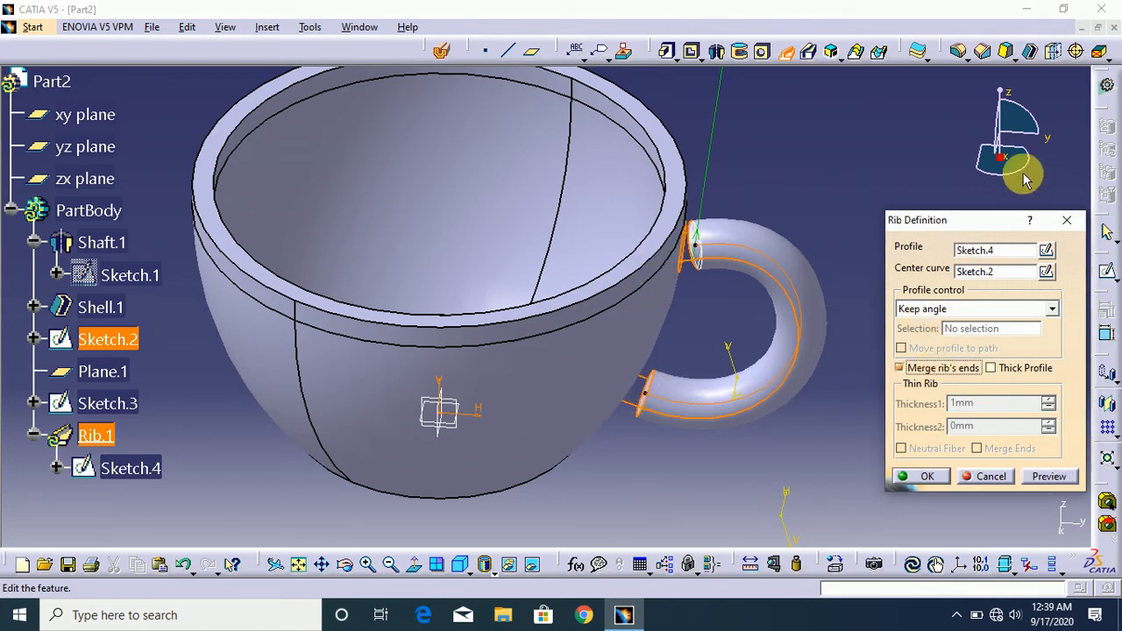
mouse_move(1028, 175)
left_mouse_down()
mouse_move(985, 198)
mouse_move(1010, 179)
mouse_move(999, 163)
mouse_move(1015, 170)
left_mouse_up()
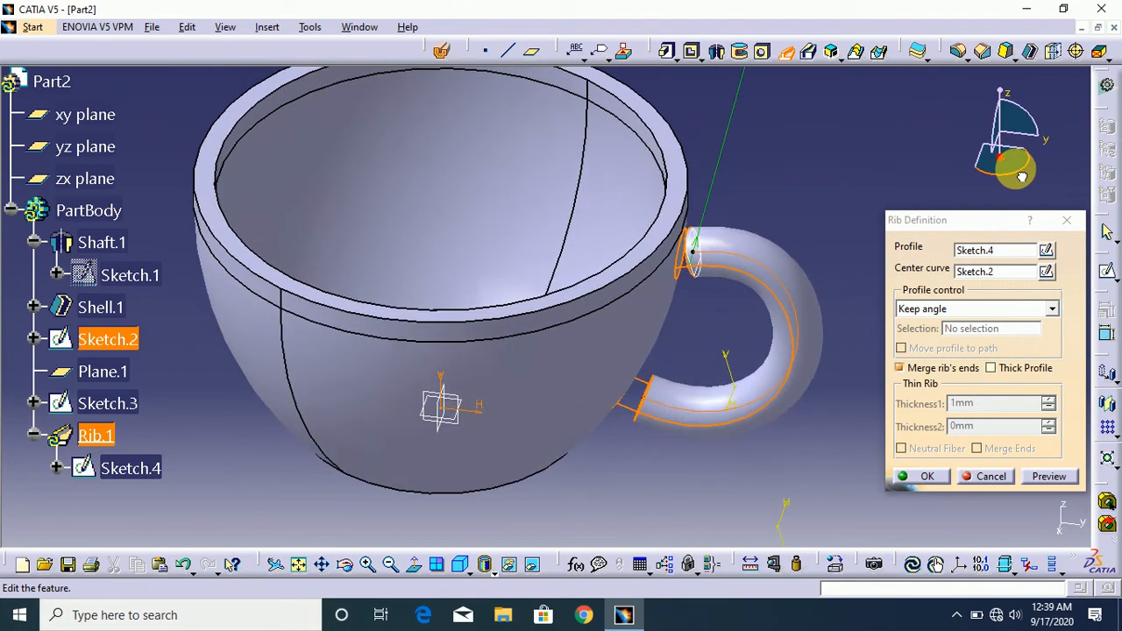
left_click(925, 474)
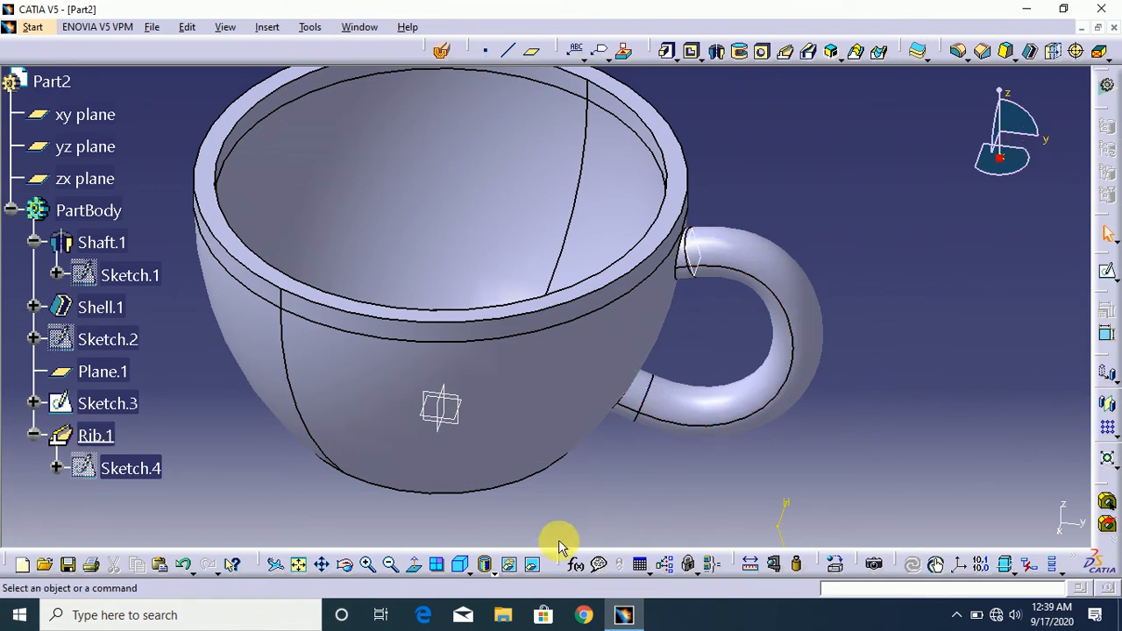
left_click(464, 566)
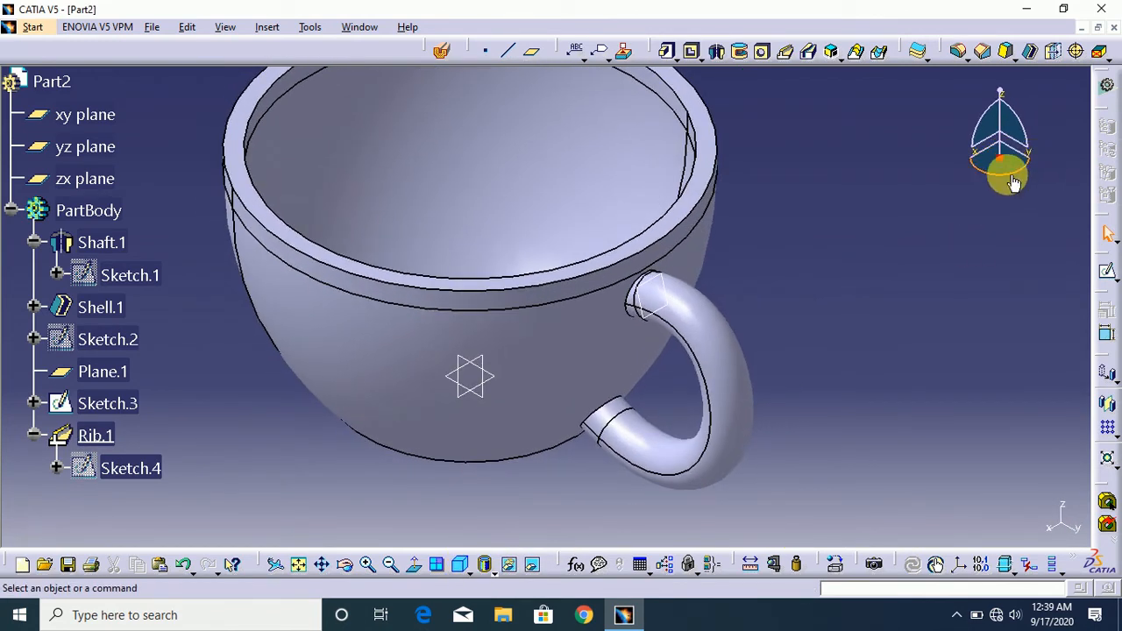
mouse_move(1013, 182)
left_mouse_down()
mouse_move(971, 171)
mouse_move(1003, 181)
mouse_move(1010, 170)
left_mouse_up()
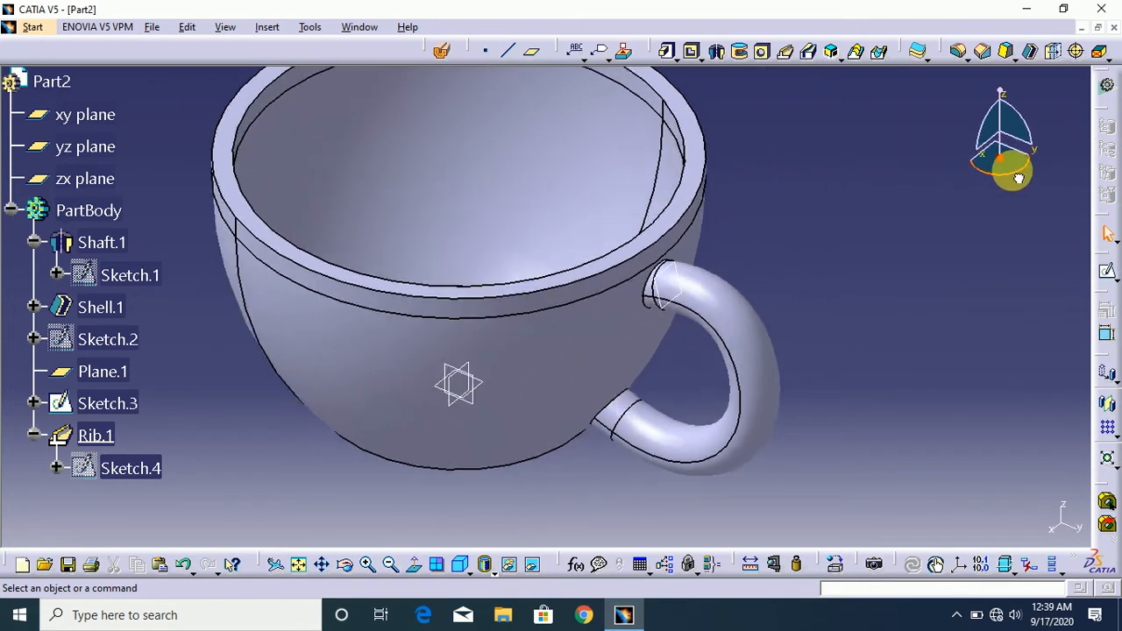
- In Part1, try to create a rib with Sketch.3 as the profile, Sketch.4 as the center curve and merged rib ends
left_click(365, 32)
left_click(415, 130)
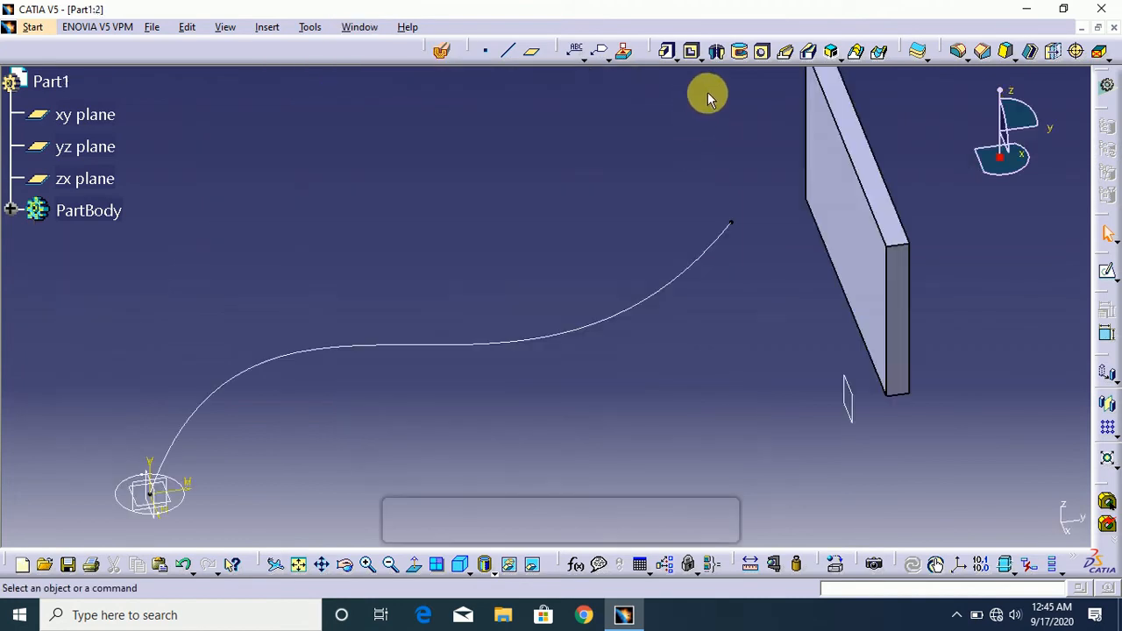
left_click(785, 57)
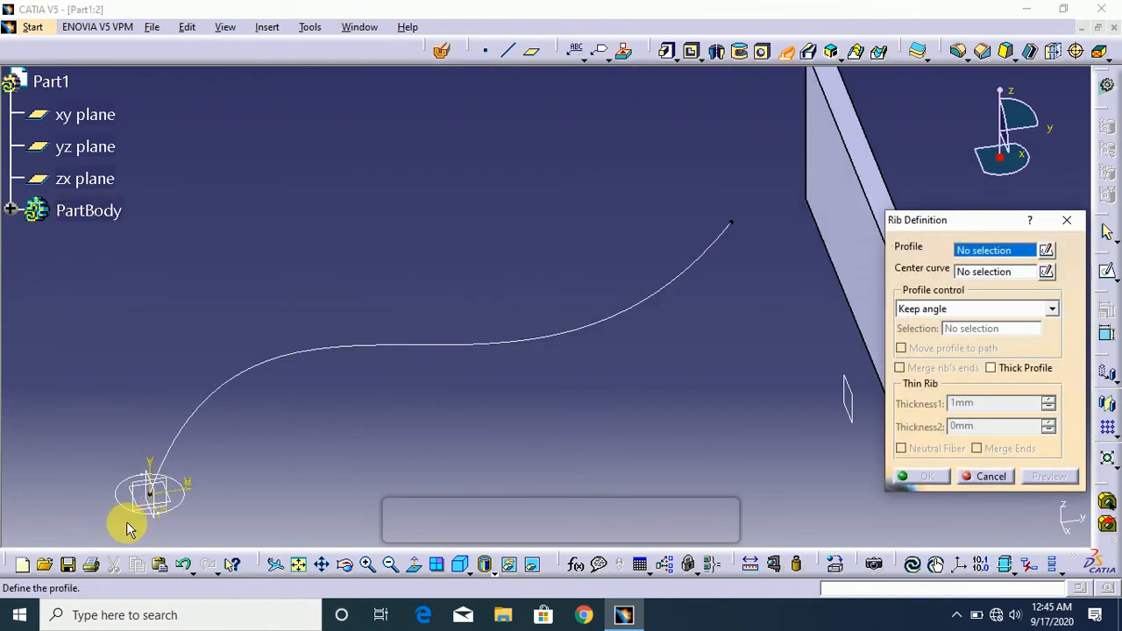
left_click(191, 509)
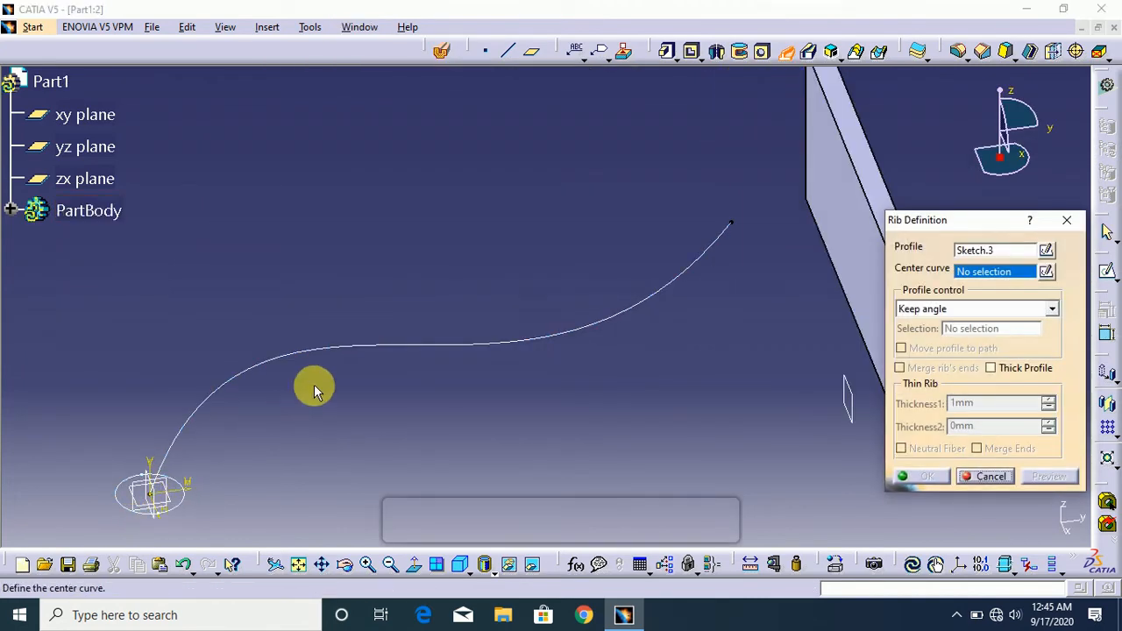
left_click(343, 347)
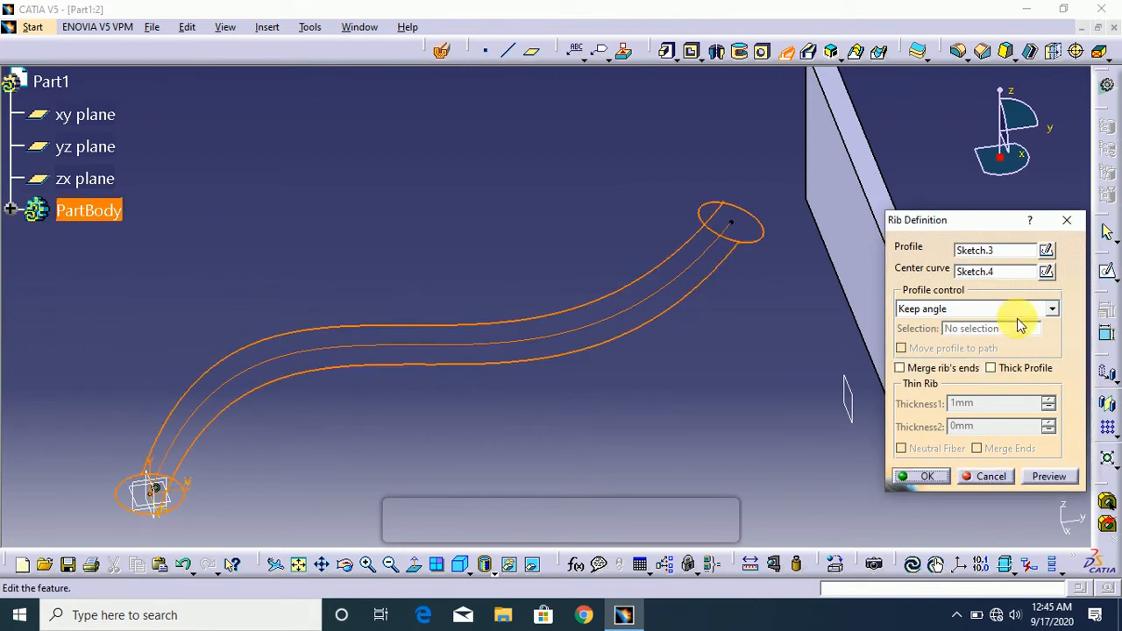
left_click(960, 370)
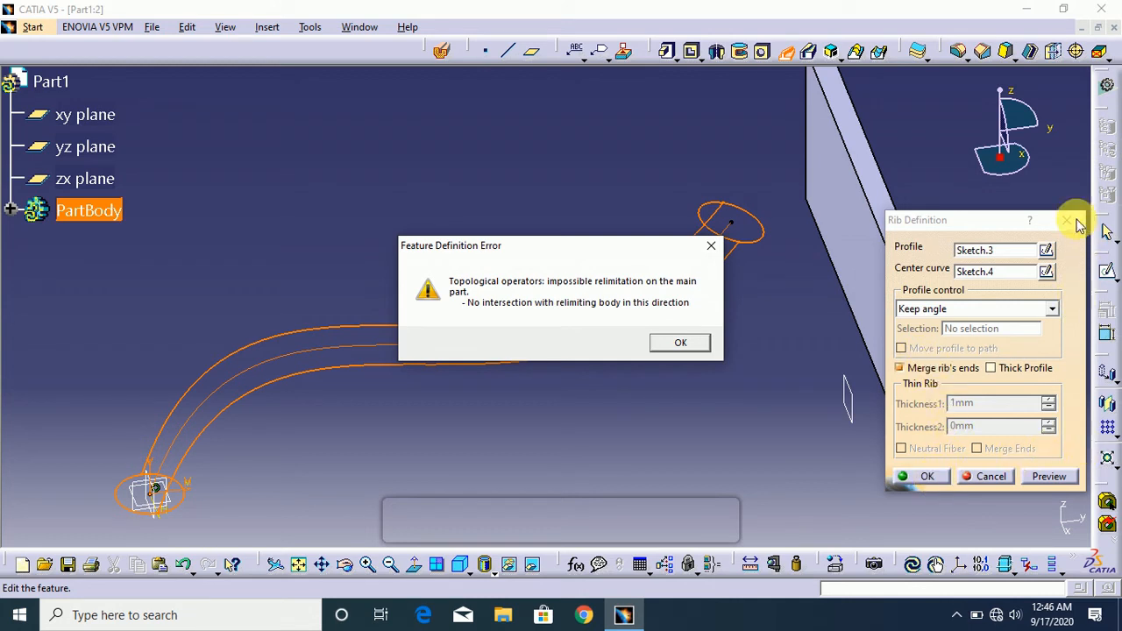
left_click(666, 342)
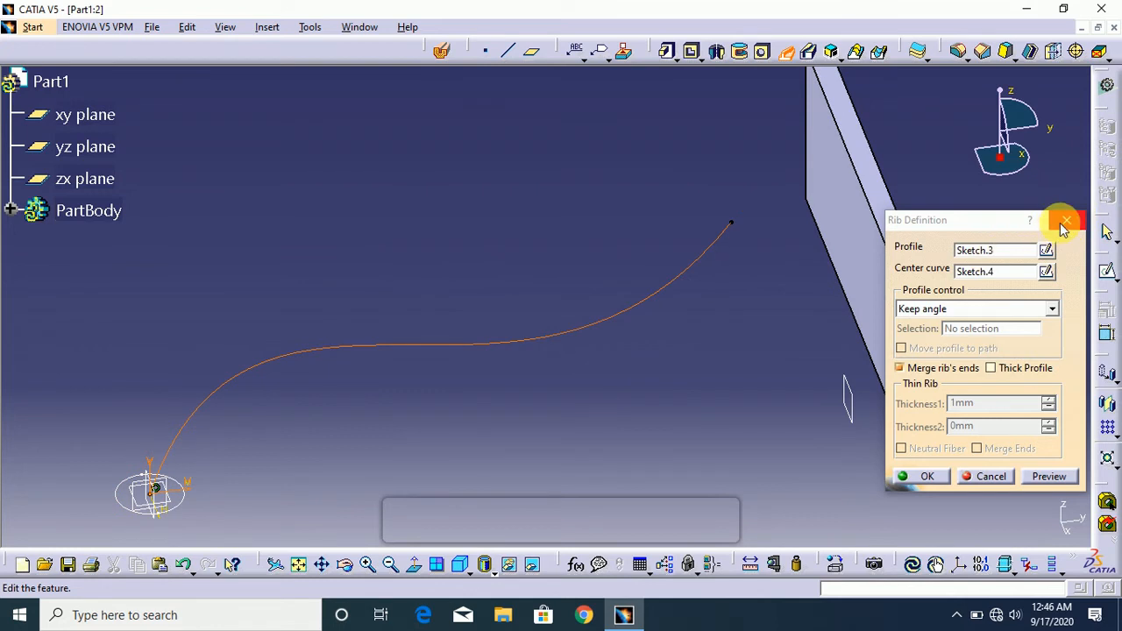
left_click(1071, 221)
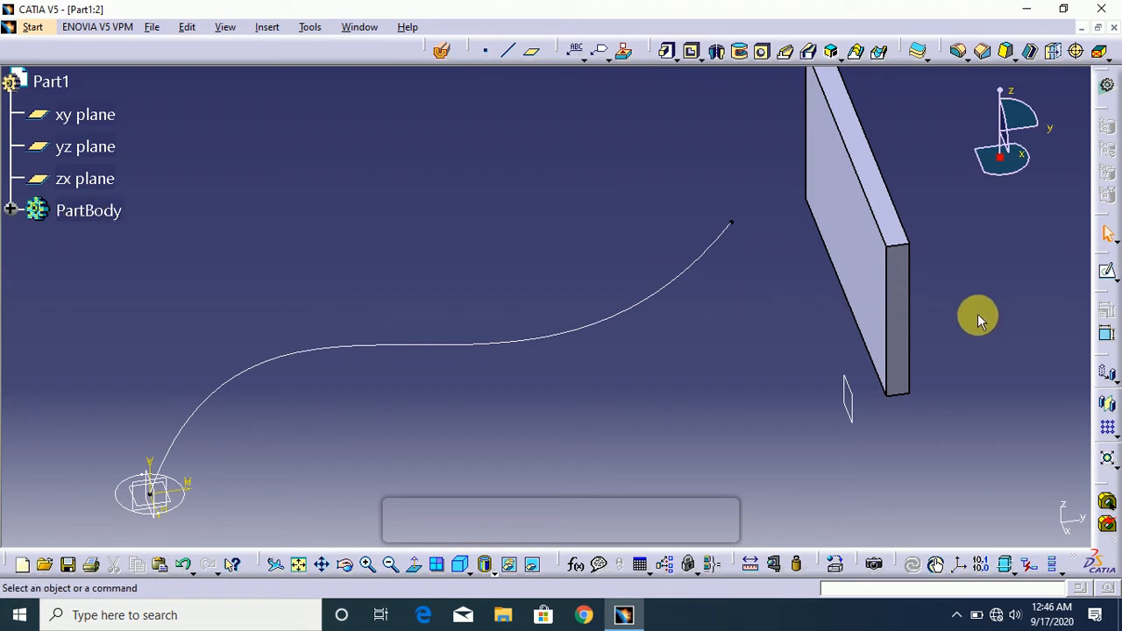
- Switch to the Part3 document and examine its helix curve and profile sketch
left_click(360, 28)
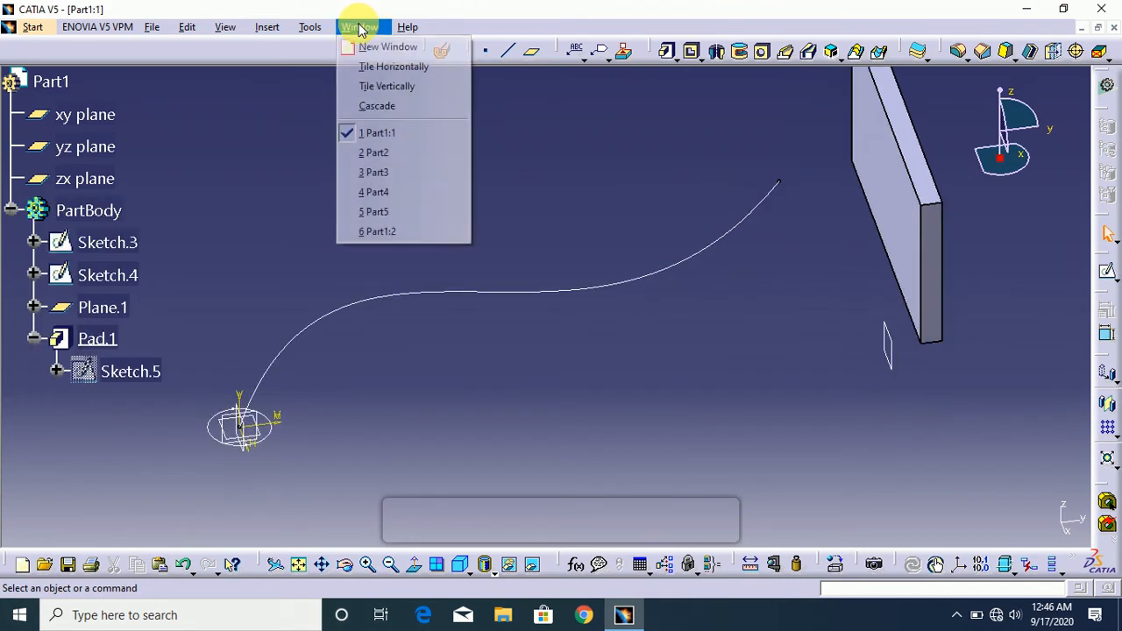
left_click(390, 155)
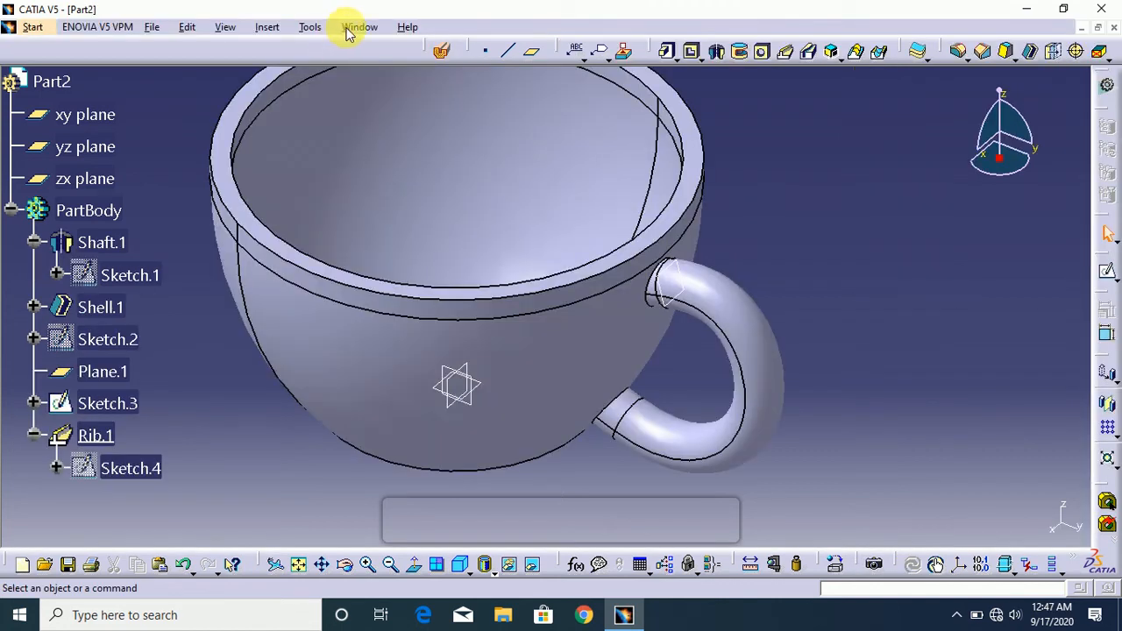
left_click(355, 27)
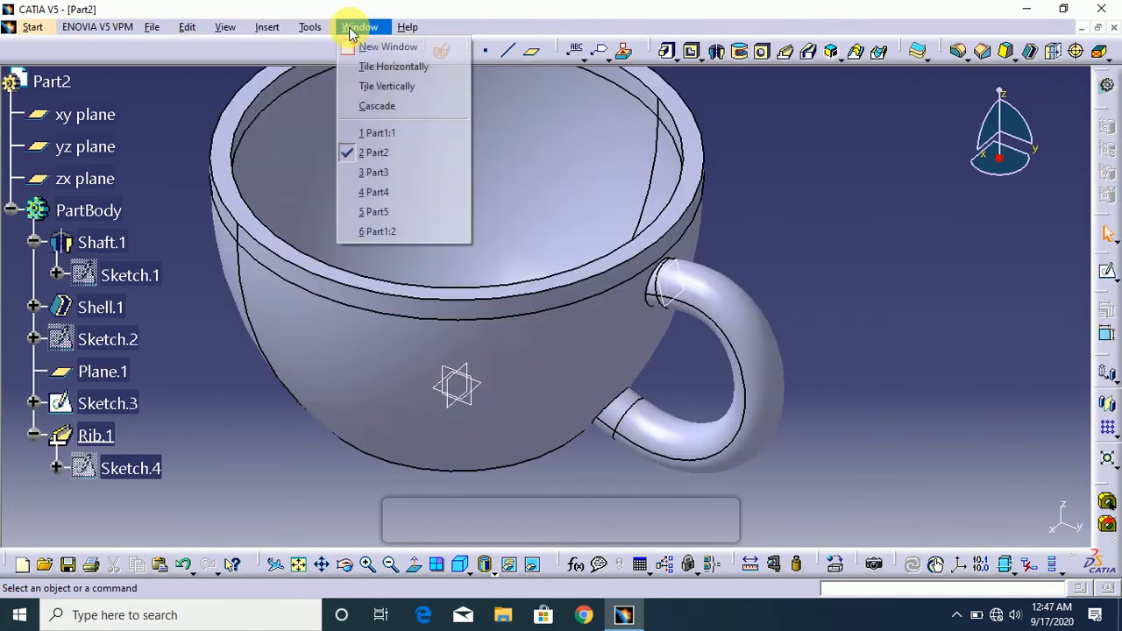
left_click(394, 175)
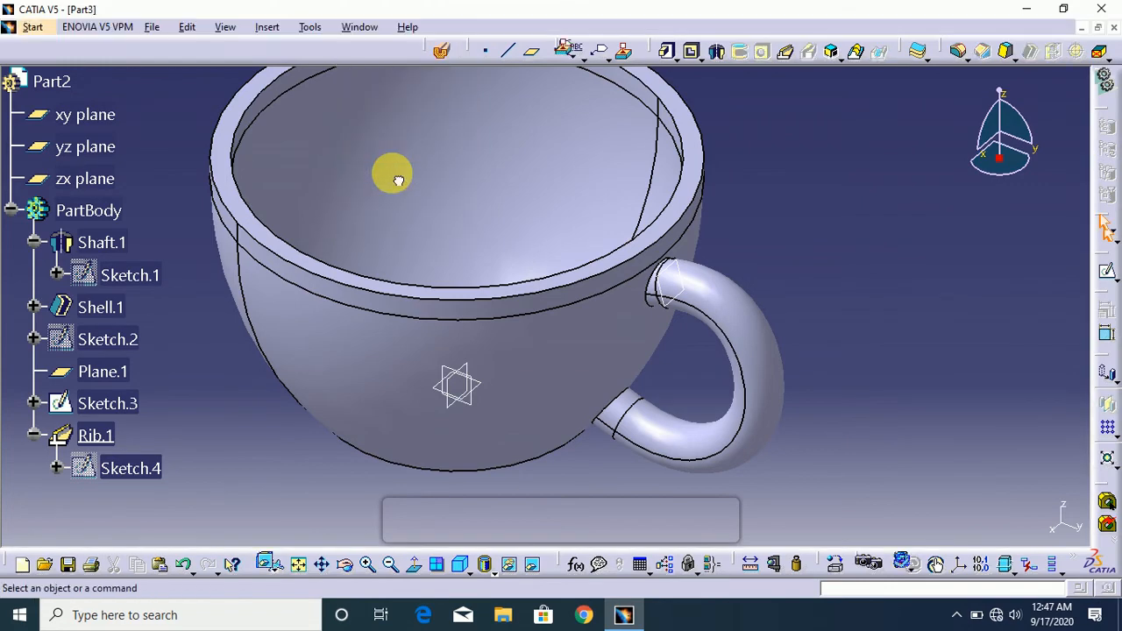
left_click_drag(1020, 168, 1024, 131)
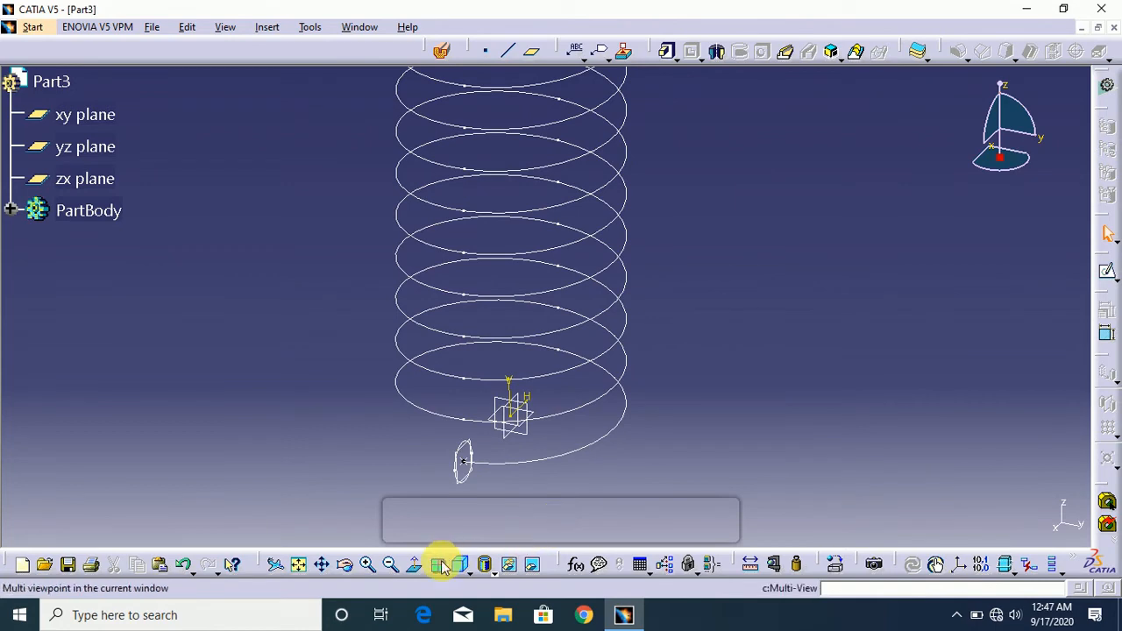
left_click(390, 567)
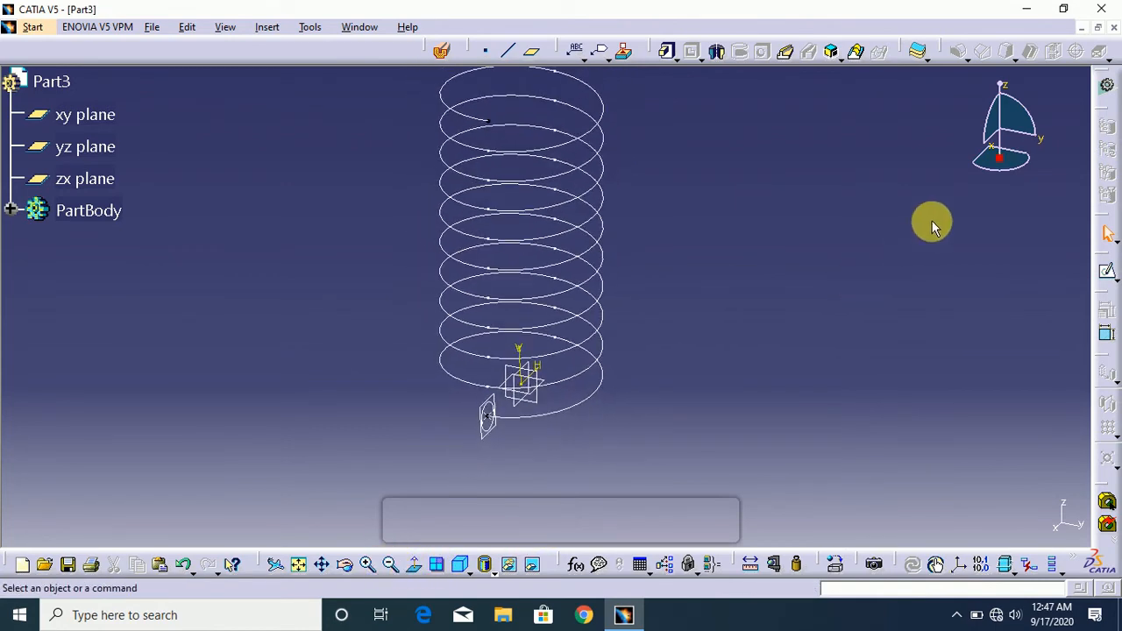
left_click_drag(1011, 120, 1013, 134)
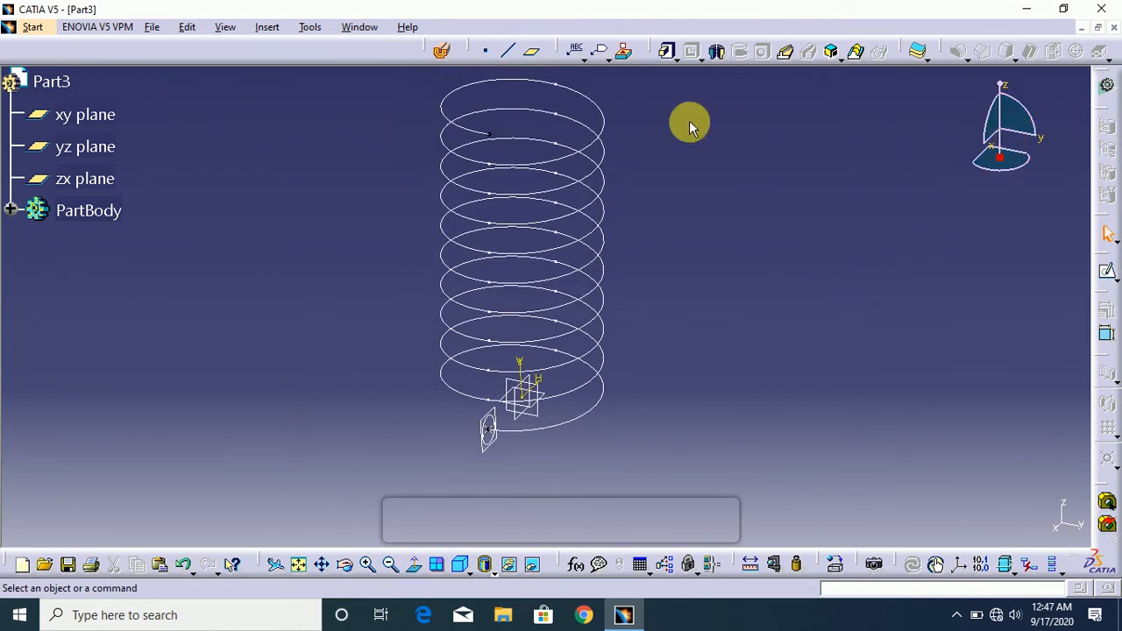
left_click(764, 213)
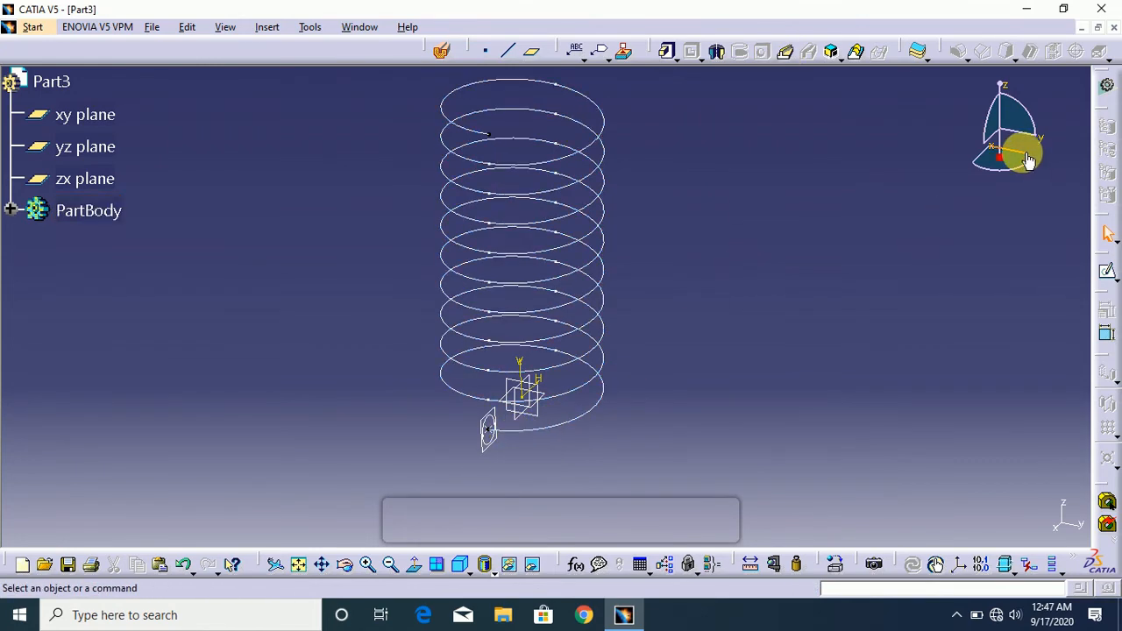
left_click_drag(1019, 166, 1001, 186)
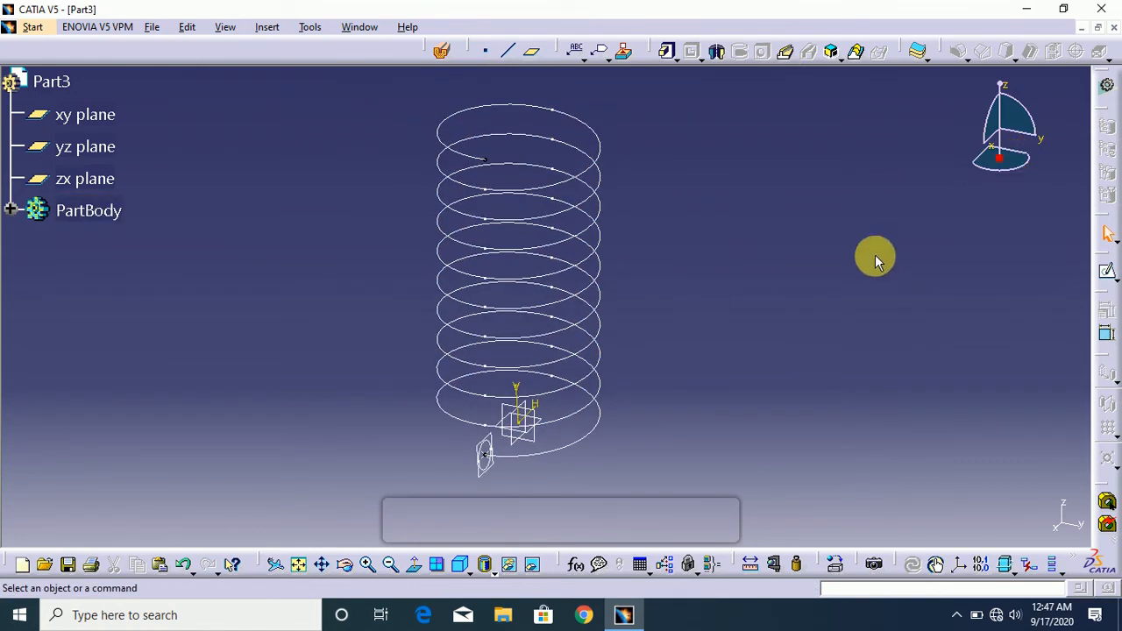
- Create a spring-shaped rib with Sketch.1 as the profile, Helix.1 as the center curve and profile control set to Keep angle
left_click(785, 52)
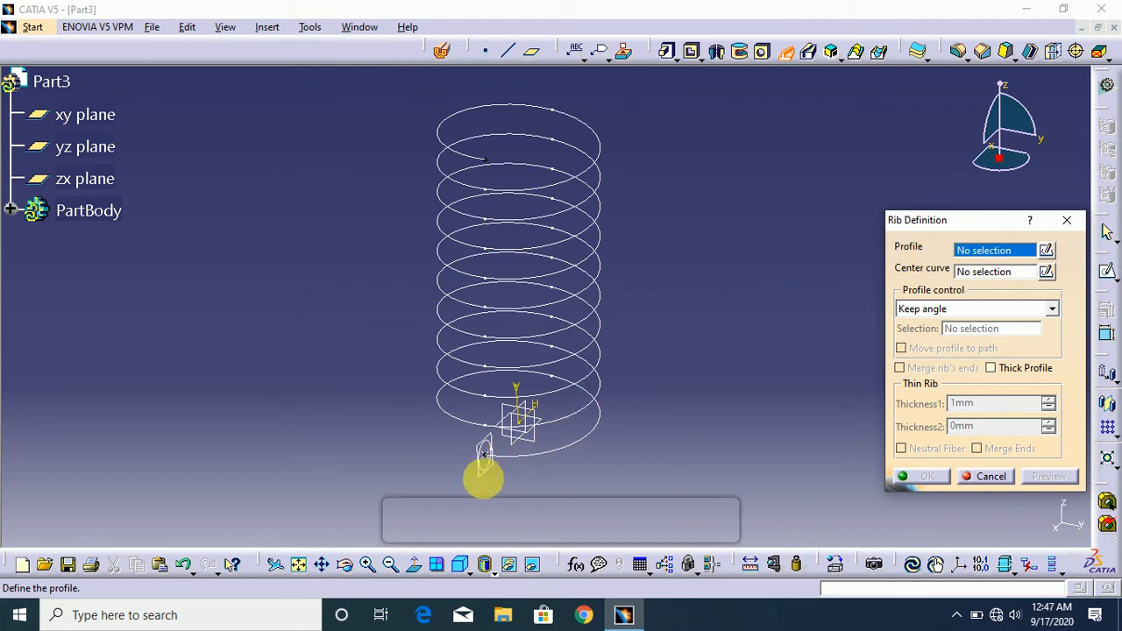
left_click(486, 469)
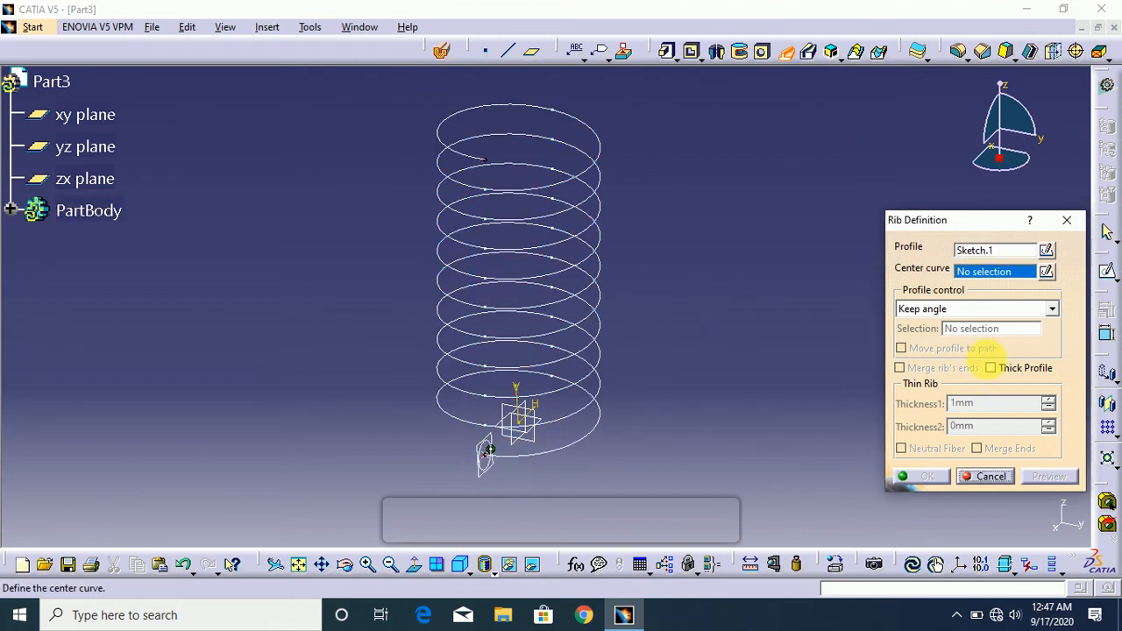
left_click(593, 431)
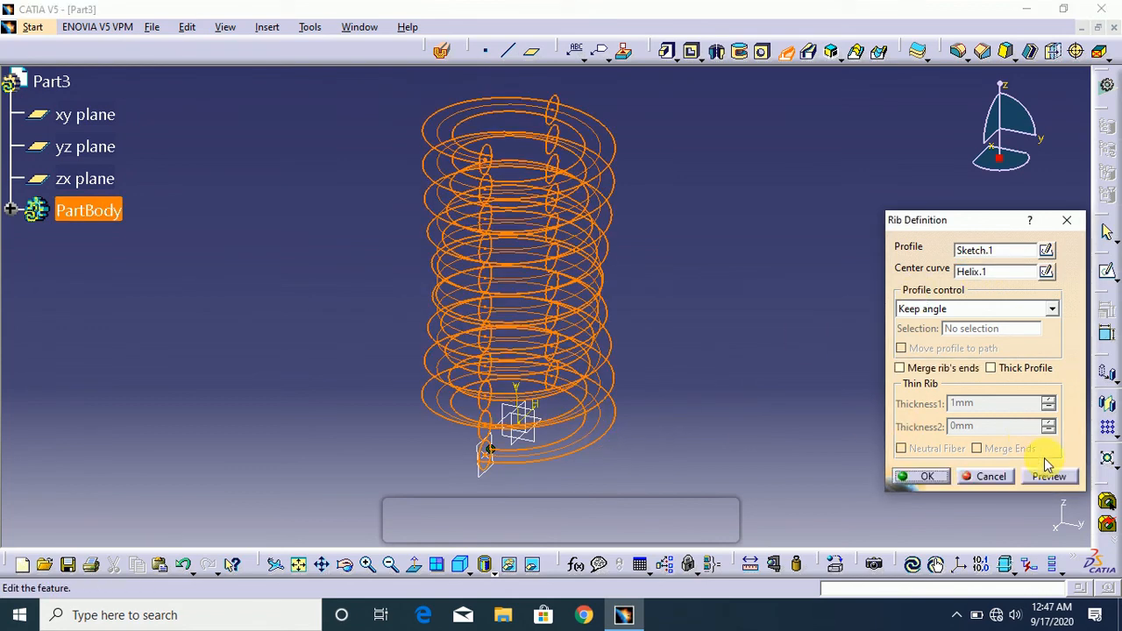
left_click(1050, 476)
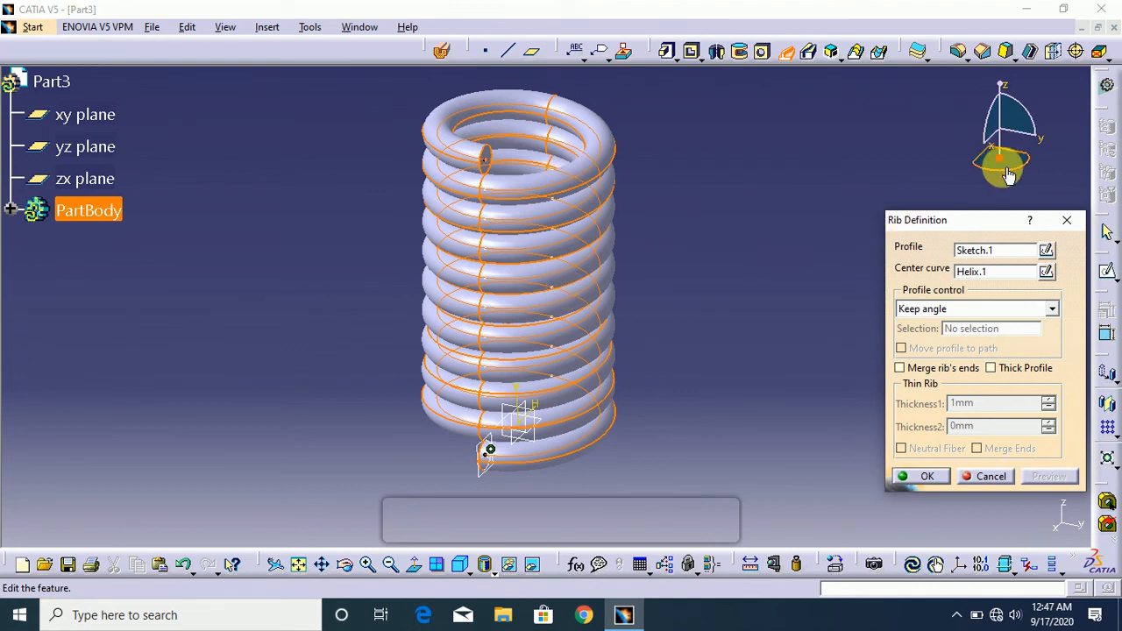
mouse_move(1003, 169)
left_mouse_down()
mouse_move(1026, 167)
mouse_move(997, 182)
mouse_move(1027, 161)
mouse_move(1024, 178)
mouse_move(992, 183)
left_mouse_up()
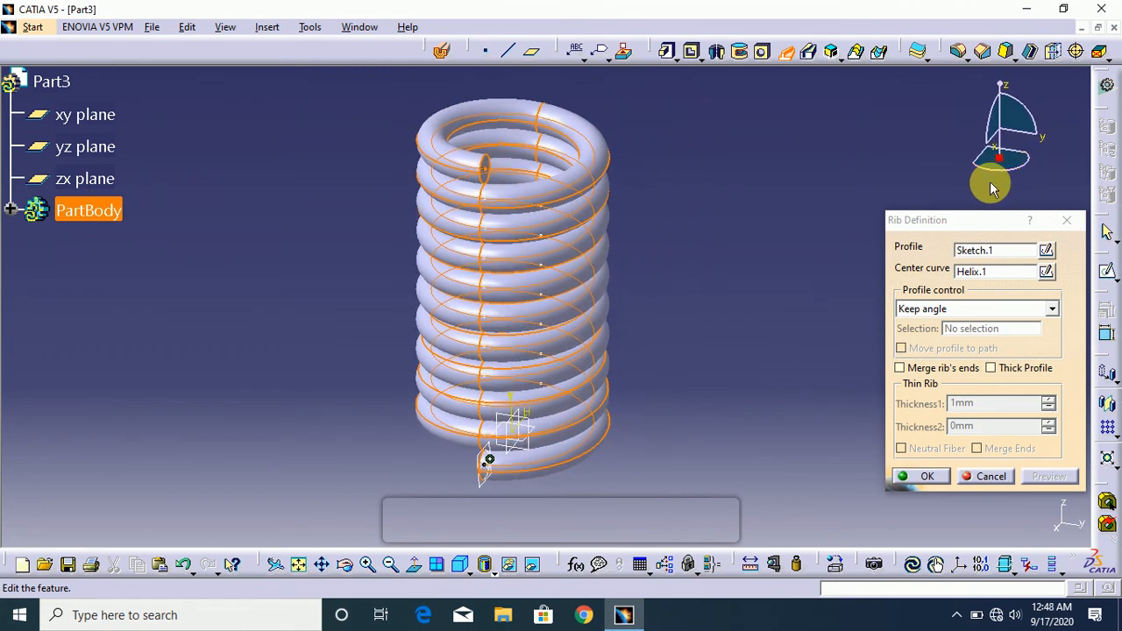
left_click(925, 476)
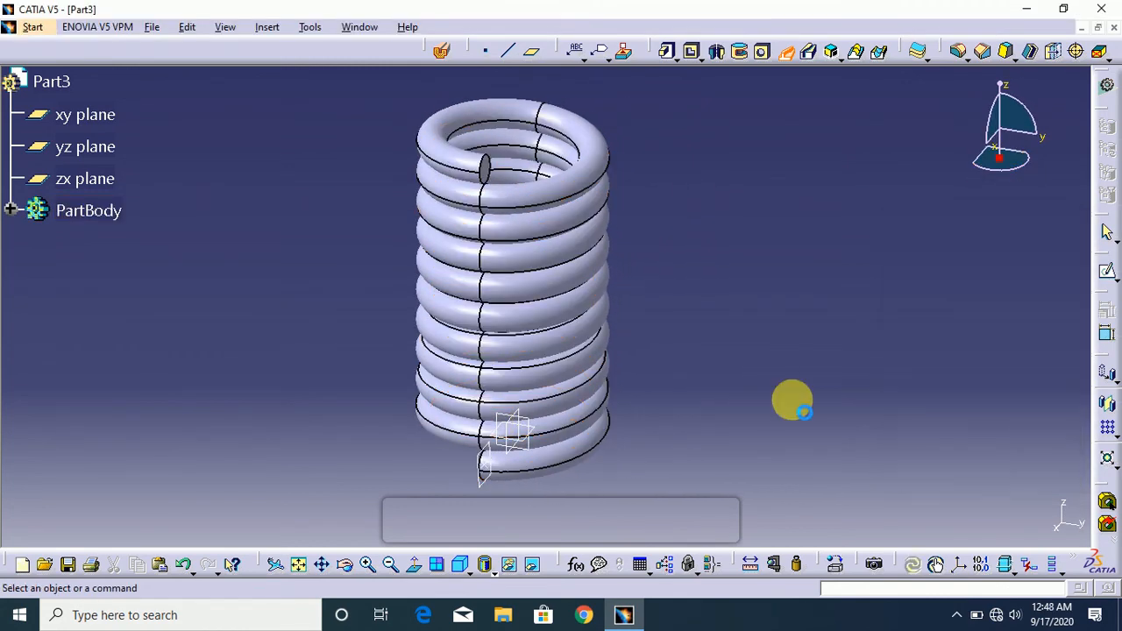
- Increase the pitch of Helix.1 to space the spring's coils farther apart, and inspect the updated spring
left_click(13, 213)
double_click(107, 273)
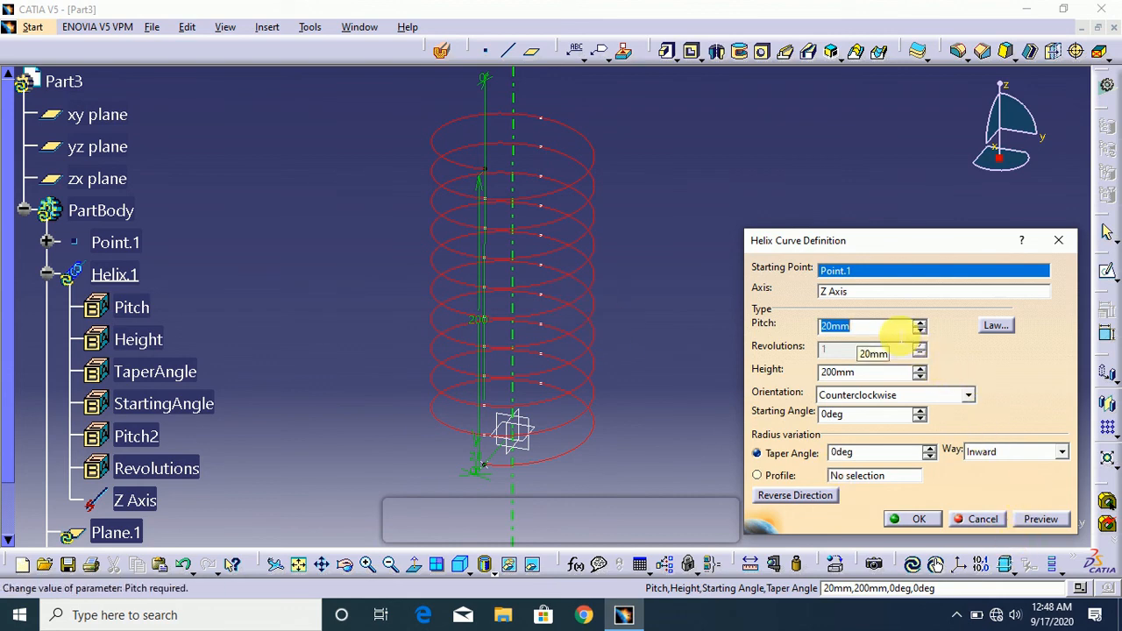
type("2")
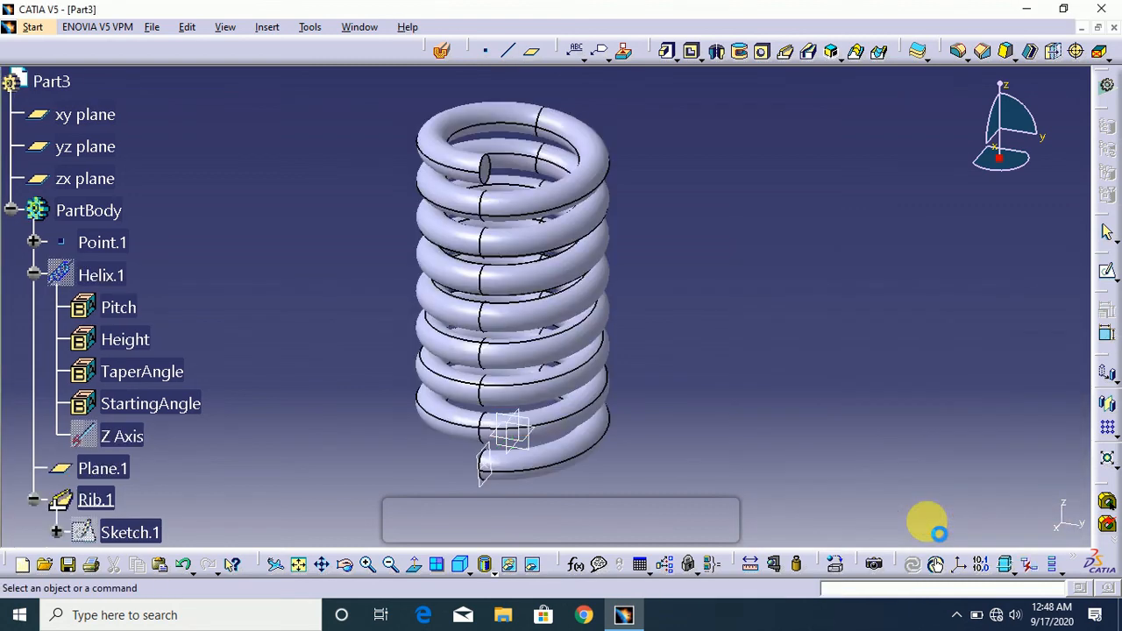
left_click_drag(1030, 173, 996, 155)
left_click_drag(979, 179, 1013, 202)
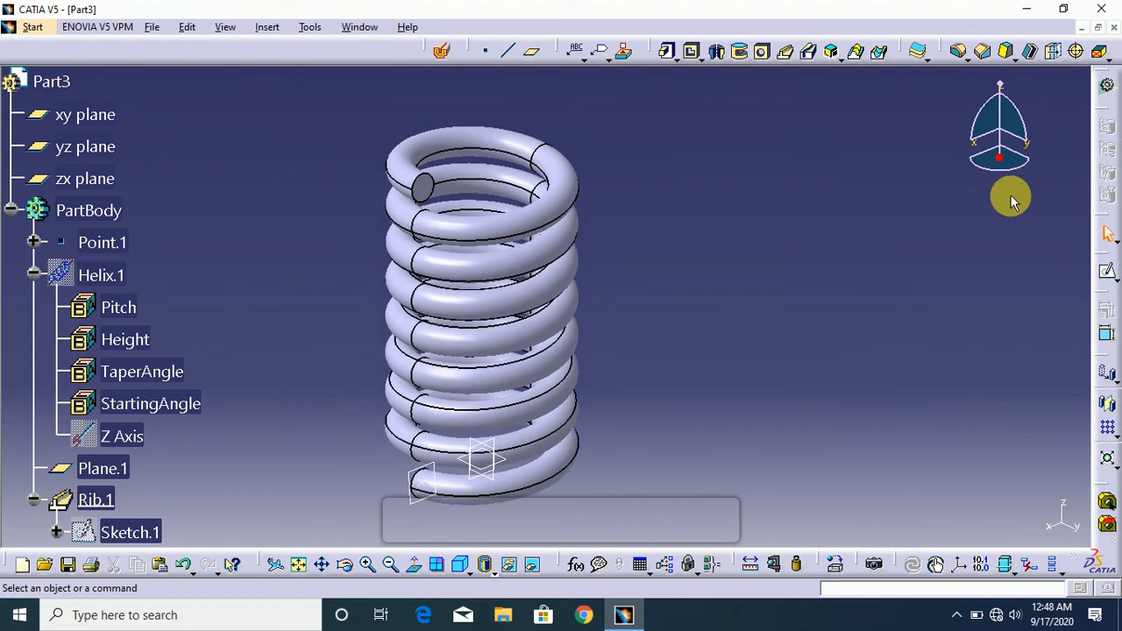